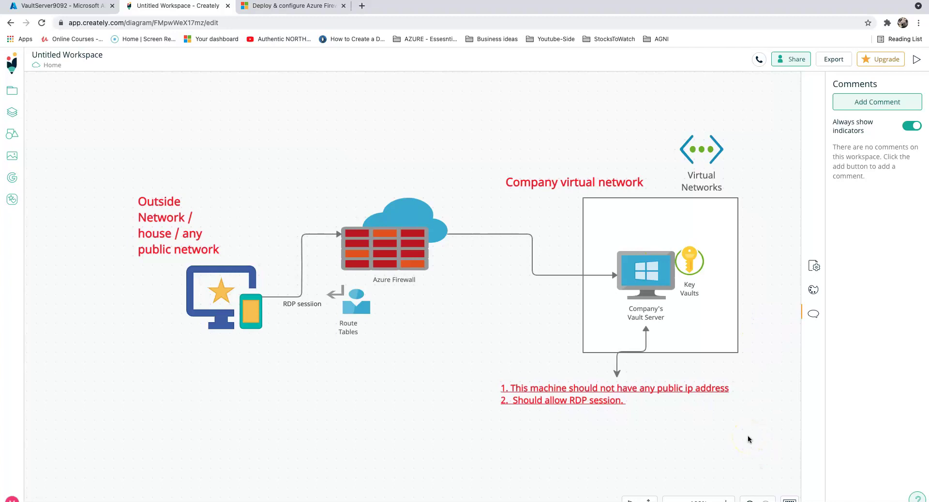
- Highlight the Company virtual network, the vault server and the network boundary on the diagram
{"action": "left_click", "coordinate": [555, 184]}
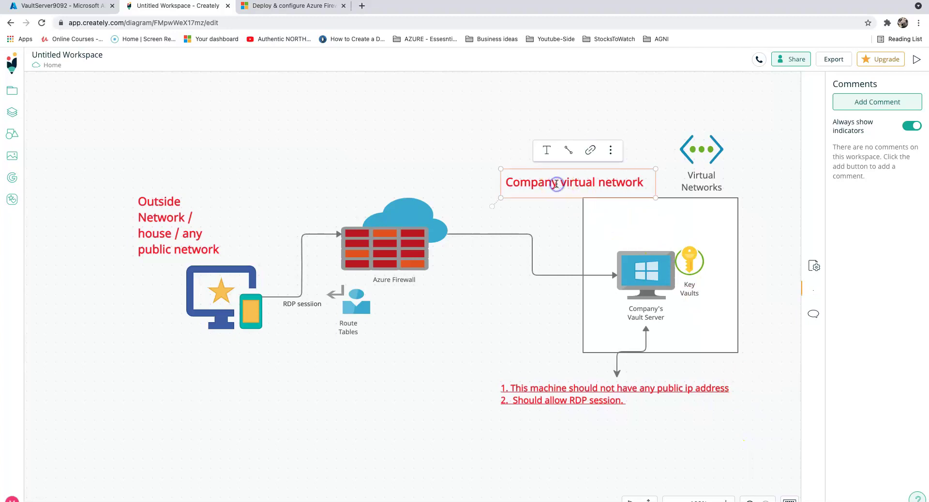
{"action": "left_click", "coordinate": [663, 312]}
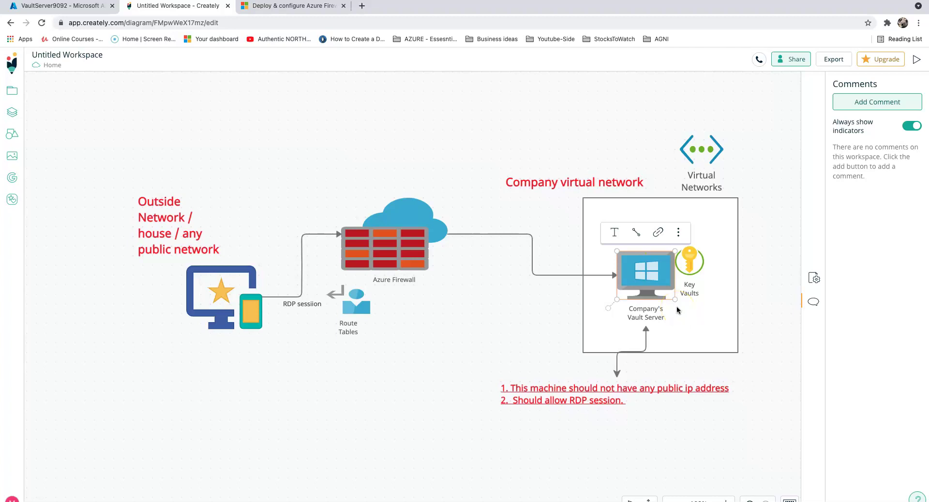
{"action": "left_click", "coordinate": [720, 329]}
{"action": "left_click", "coordinate": [761, 392]}
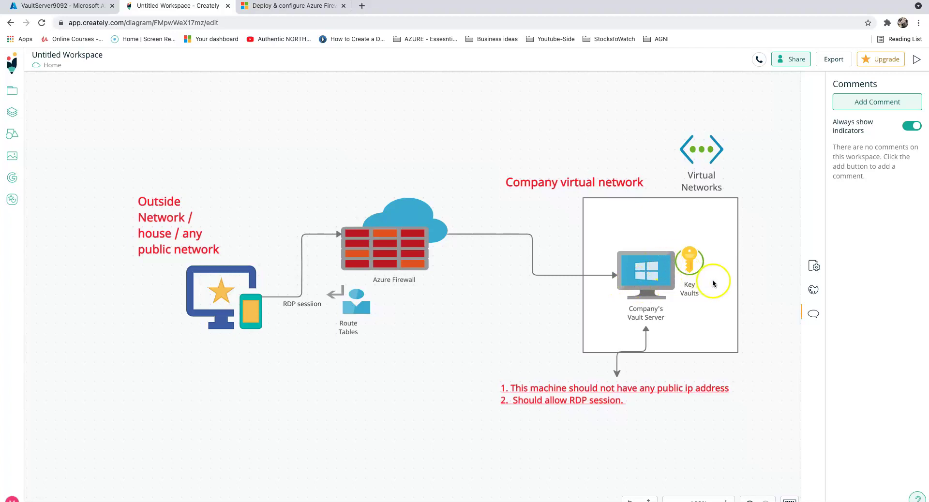
- Highlight the Azure Firewall and Route Tables components in the Creately diagram
{"action": "left_click", "coordinate": [368, 259]}
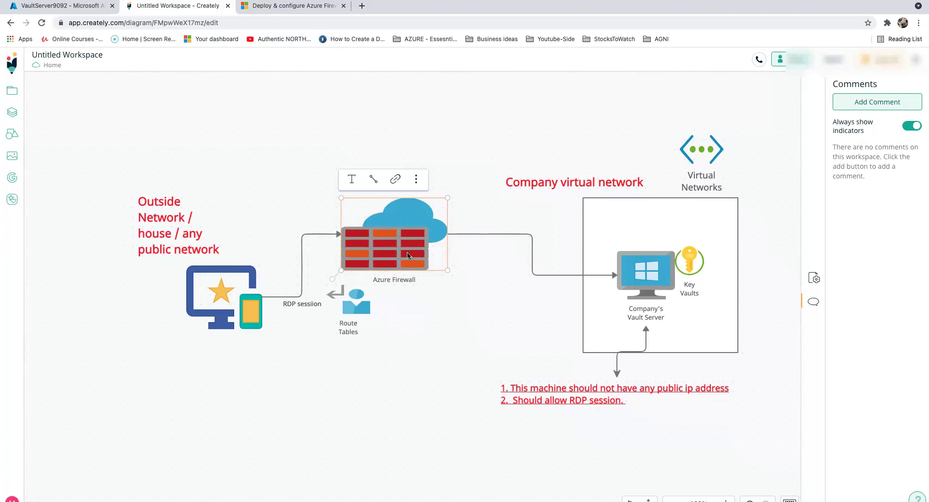
{"action": "left_click", "coordinate": [358, 312]}
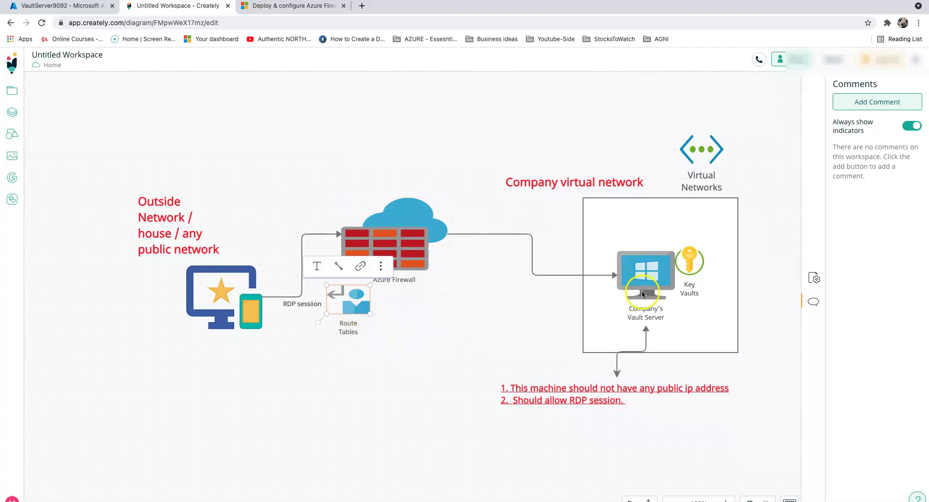
{"action": "left_click", "coordinate": [423, 327]}
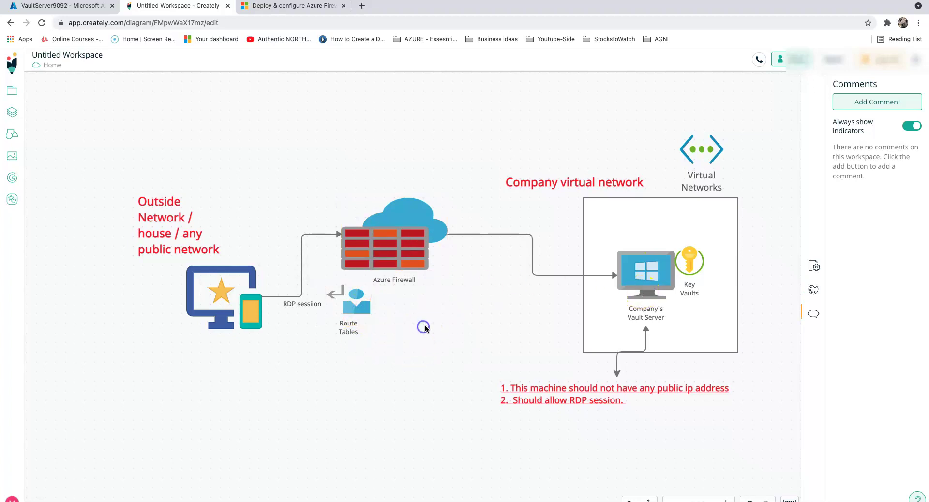
- Navigate to VaultServer9092's network interface vaultserver9092747 and open its ipconfig1 IP configuration
{"action": "left_click", "coordinate": [73, 6]}
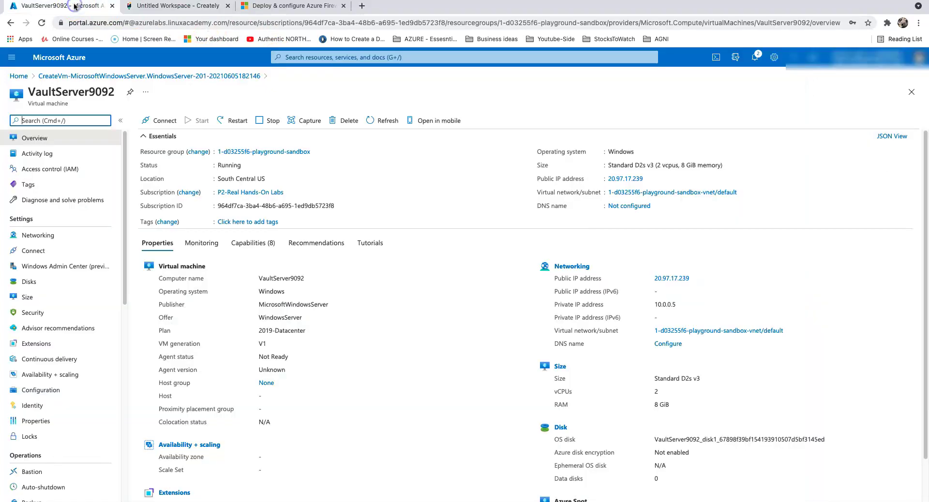
{"action": "left_click", "coordinate": [49, 58]}
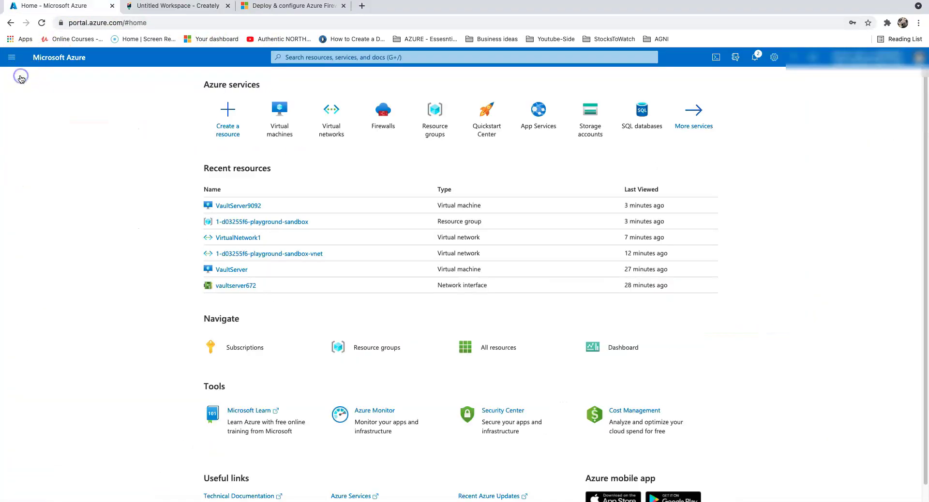
{"action": "left_click", "coordinate": [279, 115]}
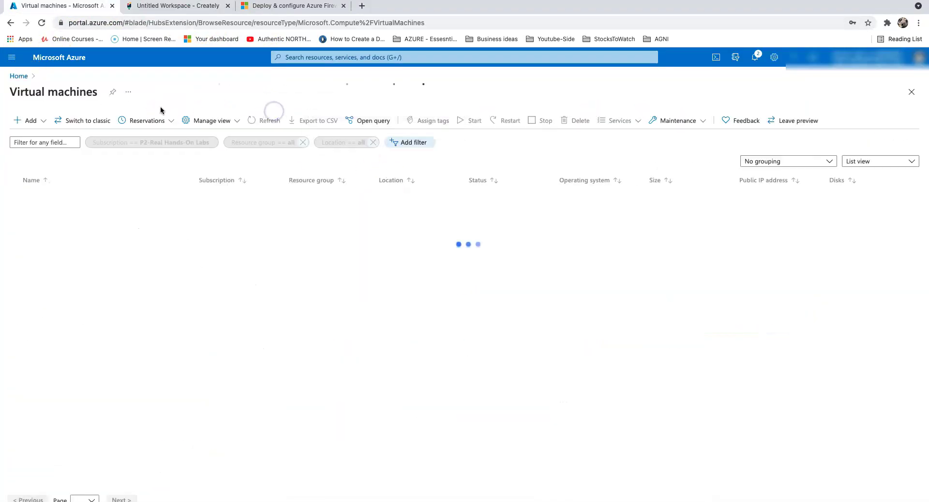
{"action": "left_click", "coordinate": [49, 198]}
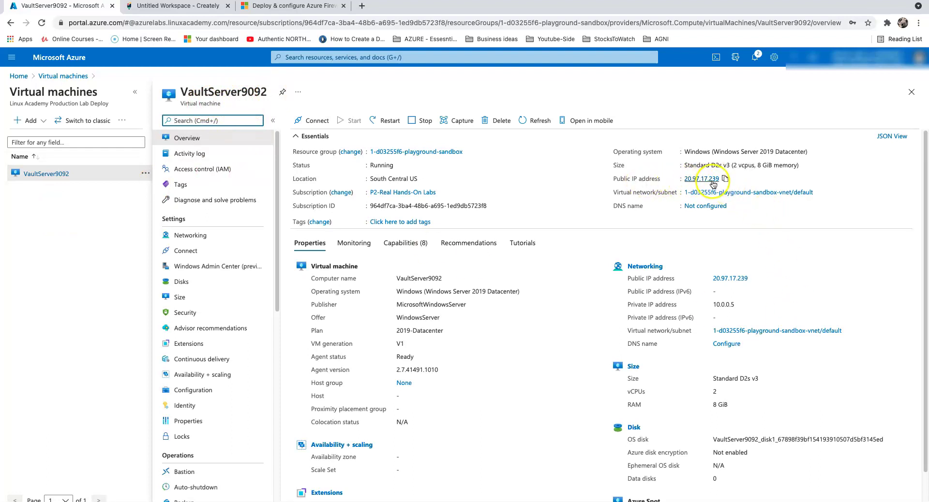
{"action": "left_click", "coordinate": [185, 236]}
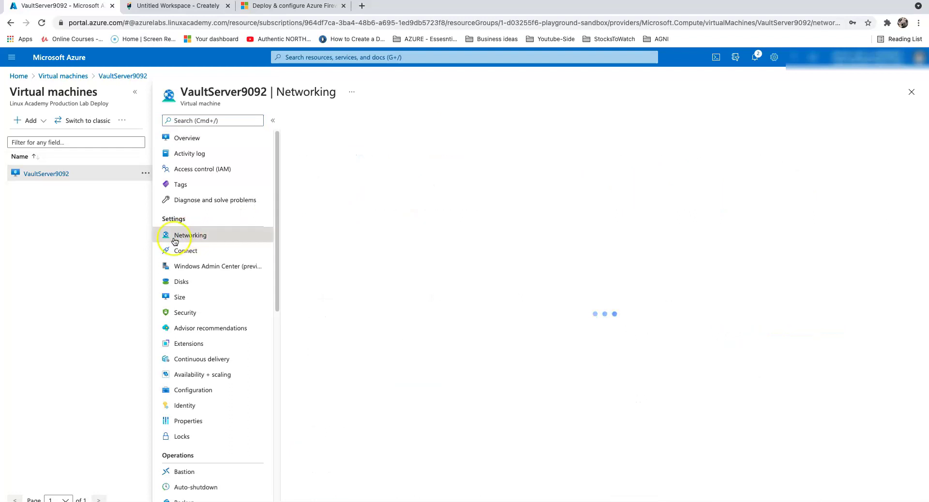
{"action": "left_click", "coordinate": [370, 188]}
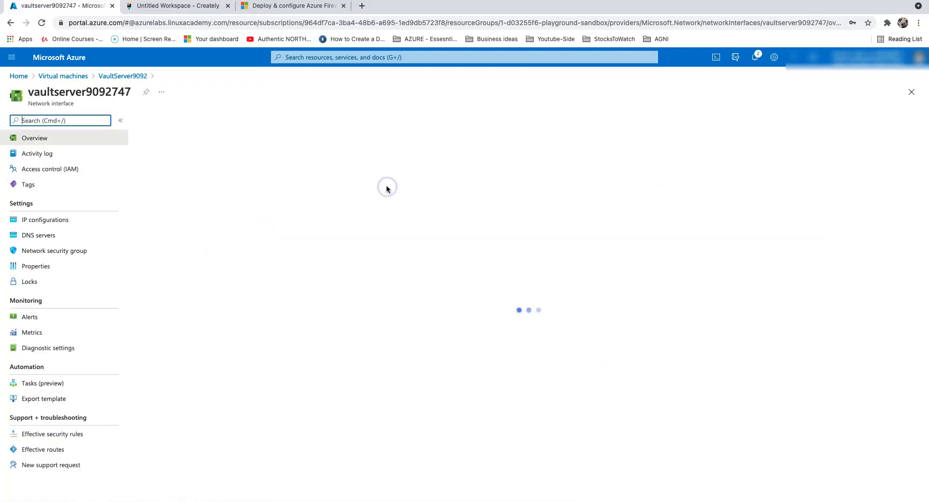
{"action": "left_click", "coordinate": [62, 219]}
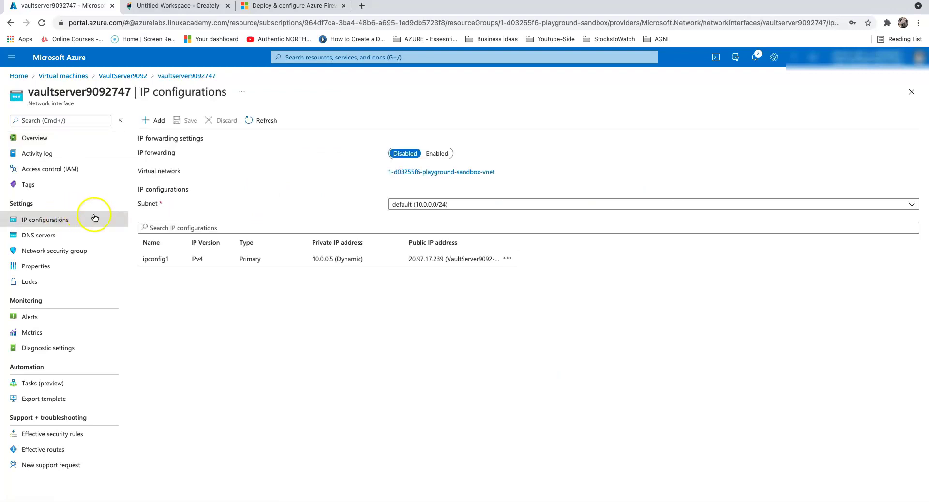
{"action": "left_click", "coordinate": [338, 257]}
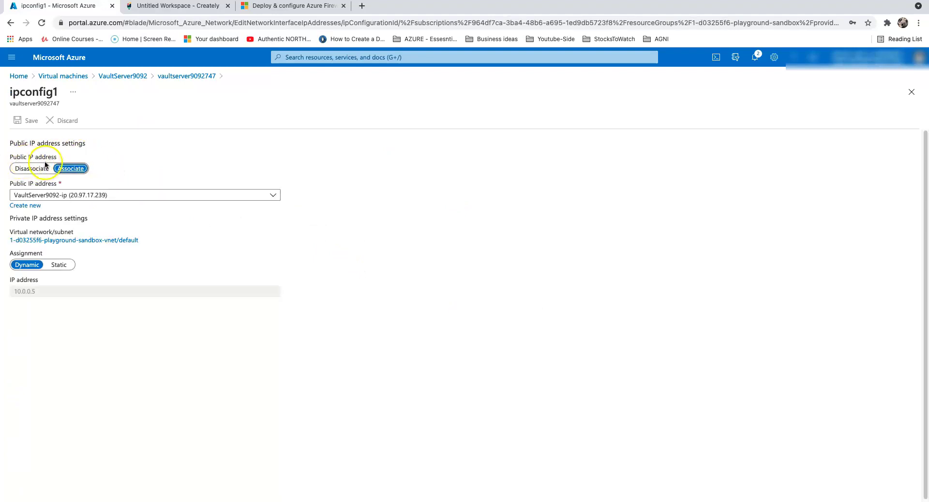
- Disassociate the public IP from ipconfig1, save, and confirm success in Notifications
{"action": "left_click", "coordinate": [31, 170]}
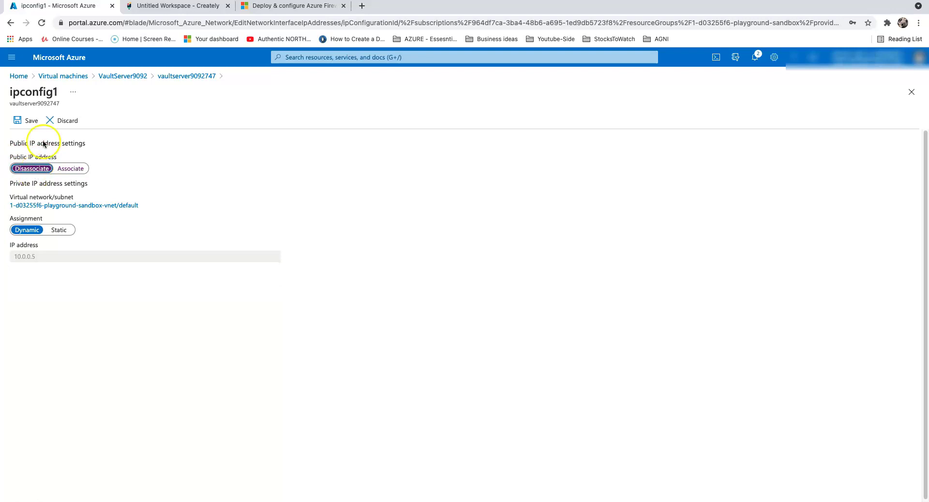
{"action": "left_click", "coordinate": [29, 120]}
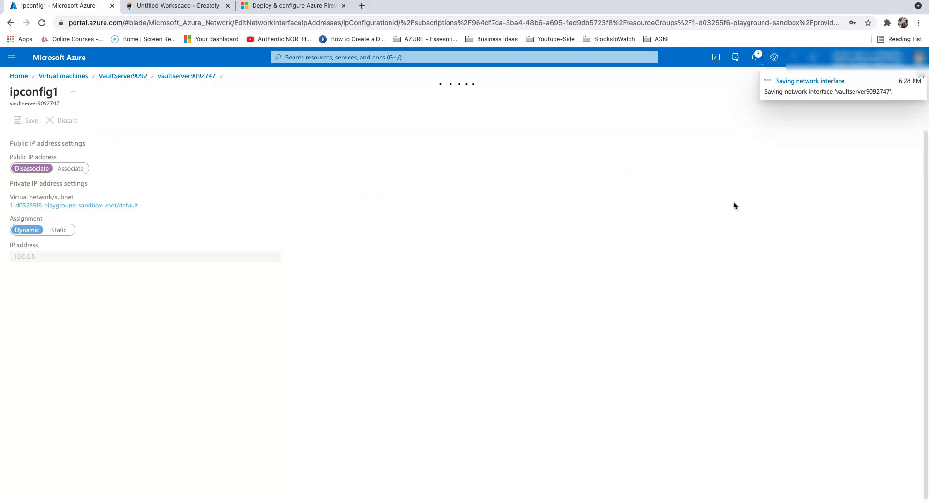
{"action": "left_click", "coordinate": [133, 8]}
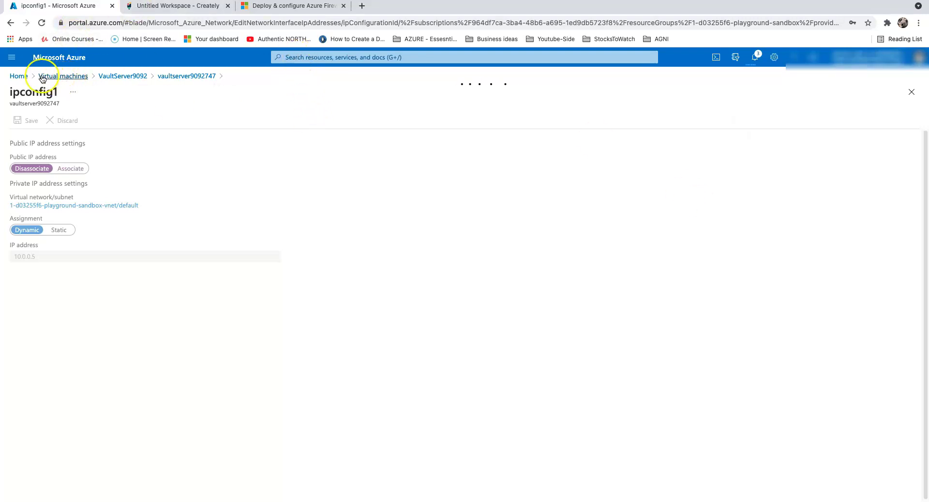
{"action": "left_click", "coordinate": [754, 57]}
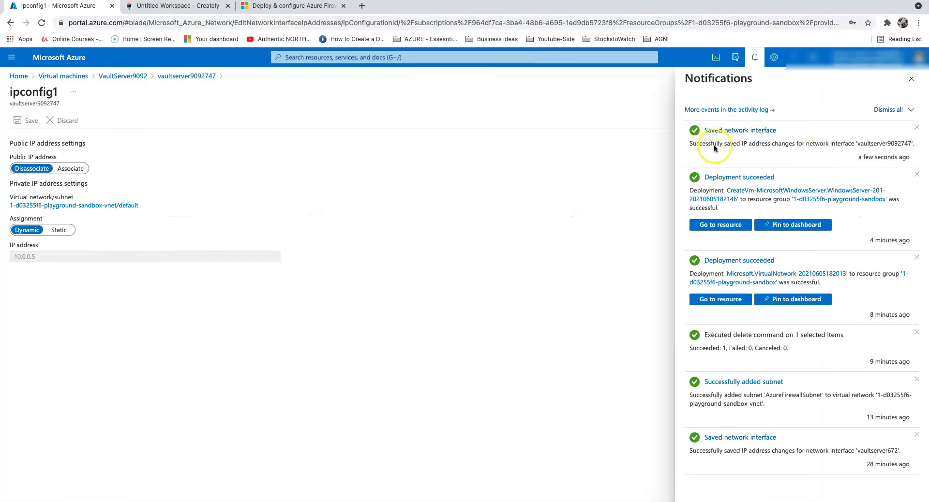
{"action": "left_click", "coordinate": [910, 84]}
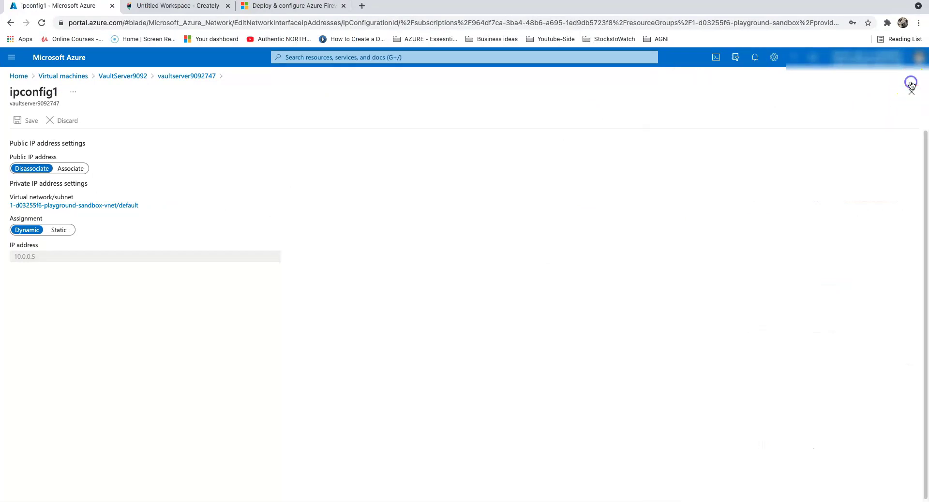
- Revisit the VaultServer9092 overview, then go to the empty Firewalls list
{"action": "left_click", "coordinate": [73, 75]}
{"action": "left_click", "coordinate": [48, 201]}
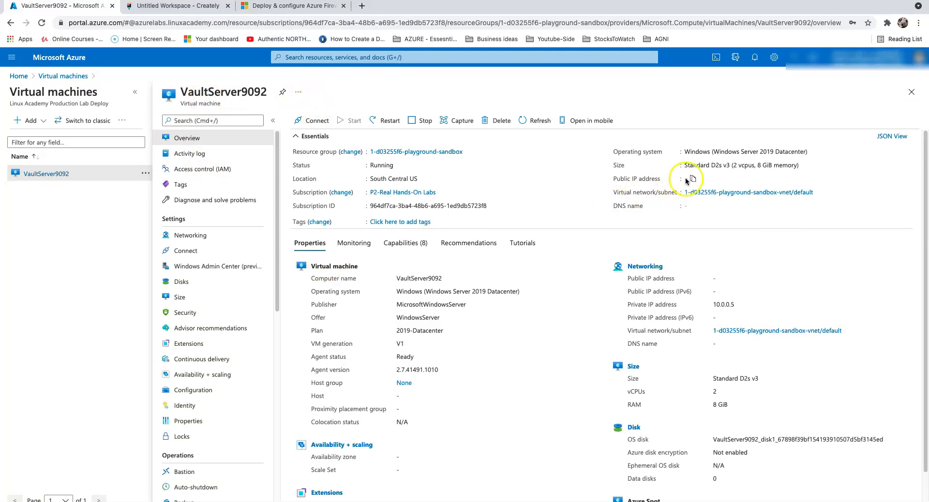
{"action": "left_click", "coordinate": [19, 76]}
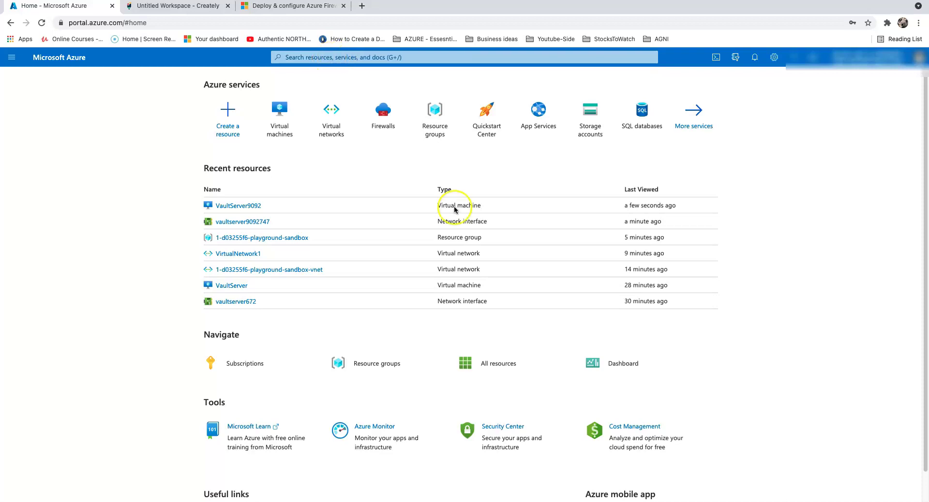
{"action": "left_click", "coordinate": [383, 121]}
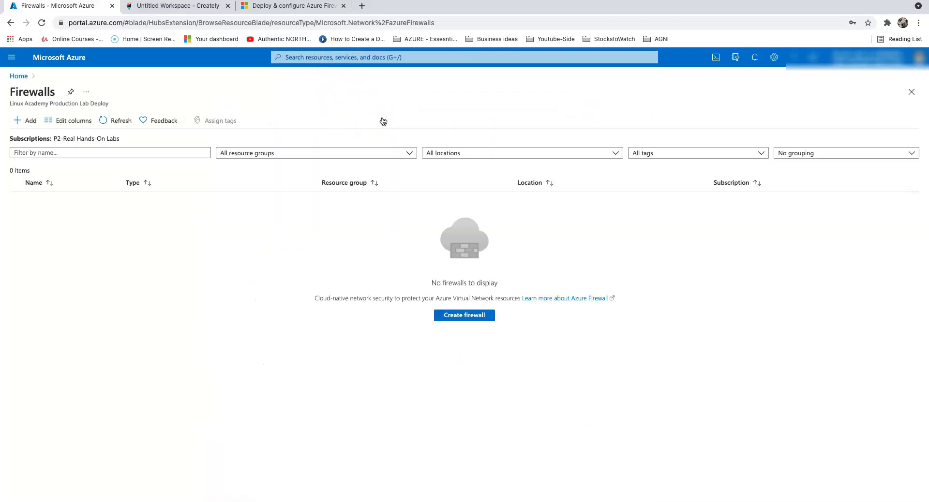
- Start a firewall named Firewall-vault-pass in 1-d03255f6-playground-sandbox using classic firewall rules
{"action": "left_click", "coordinate": [24, 121]}
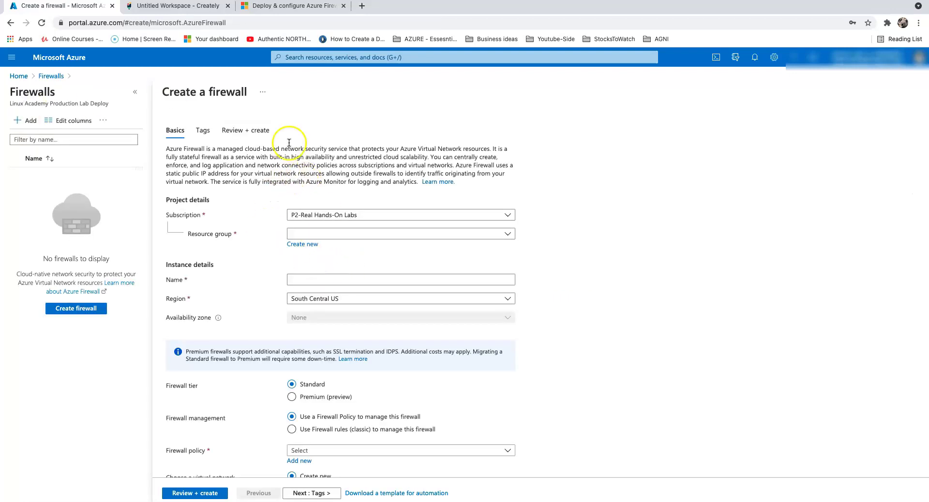
{"action": "left_click", "coordinate": [359, 239]}
{"action": "left_click", "coordinate": [356, 267]}
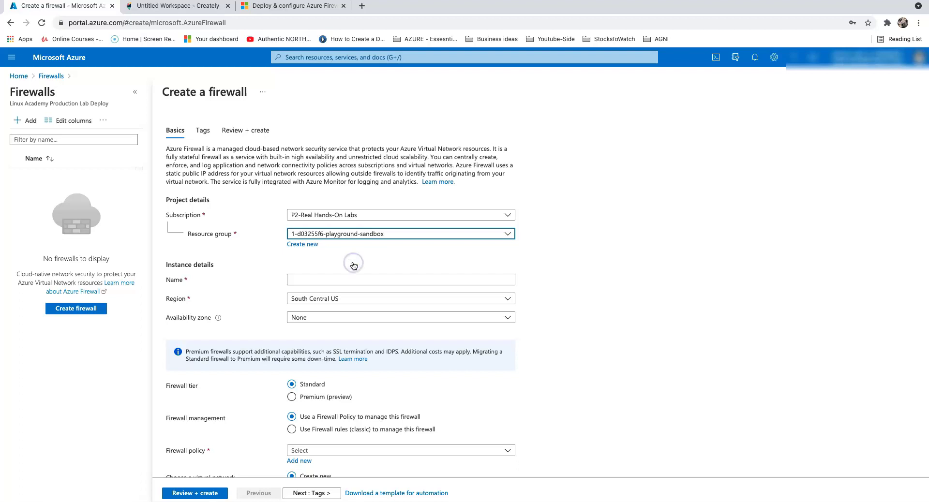
{"action": "left_click", "coordinate": [328, 278]}
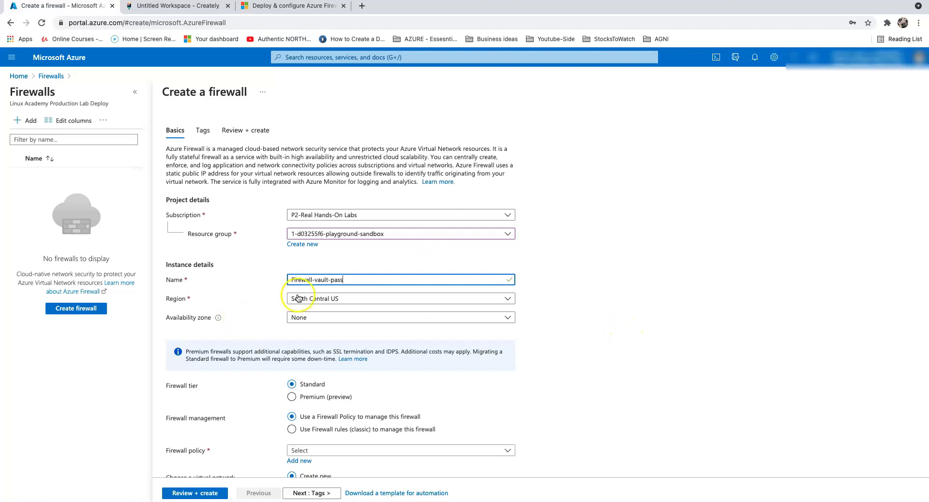
{"action": "scroll", "coordinate": [412, 332], "scroll_direction": "down", "scroll_amount": 5}
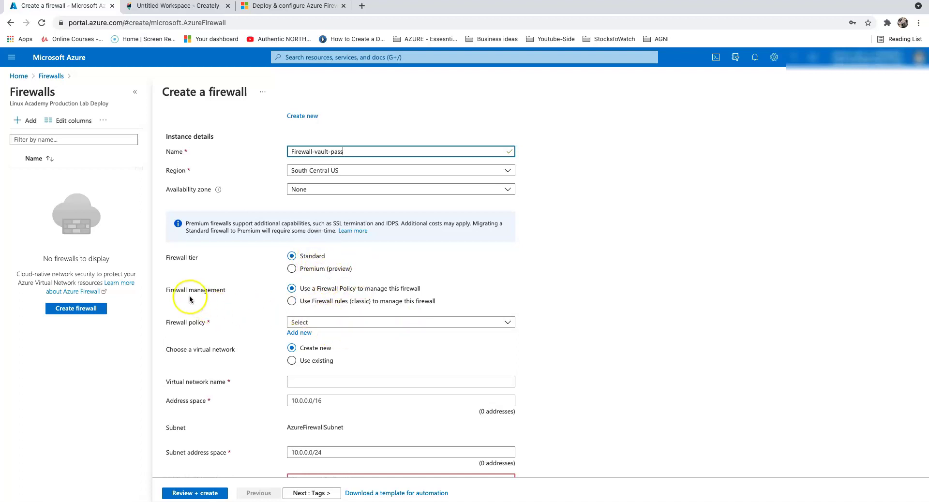
{"action": "left_click", "coordinate": [327, 300]}
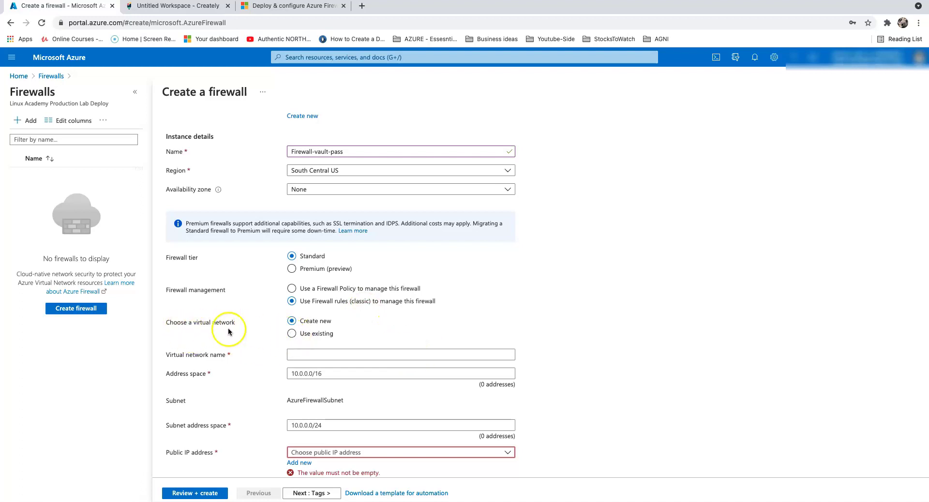
- Choose the existing virtual network VirtualNetwork1 (1-d03255f6-playground-sandbox) for the firewall
{"action": "left_click", "coordinate": [293, 334]}
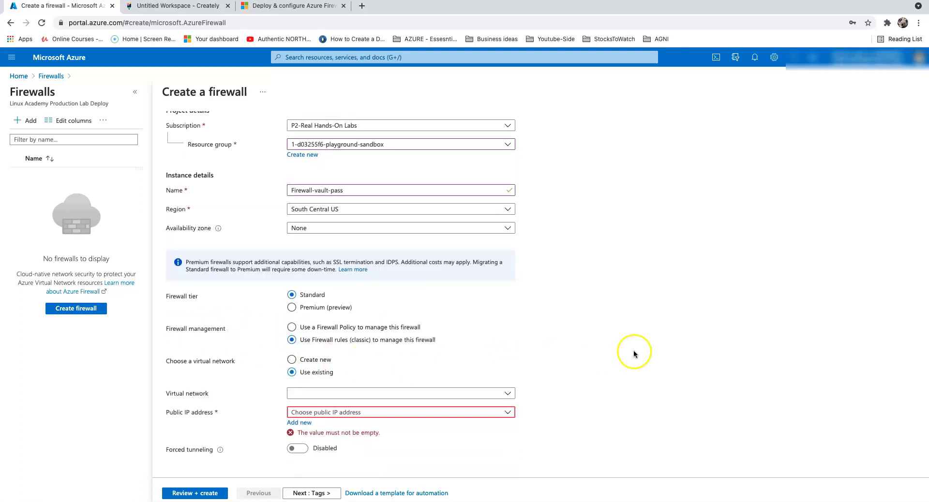
{"action": "left_click", "coordinate": [347, 393]}
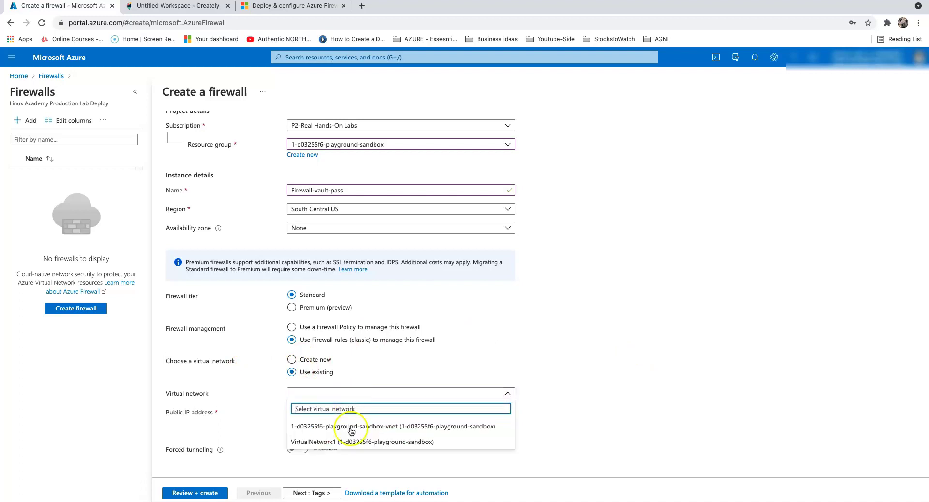
{"action": "left_click", "coordinate": [356, 441]}
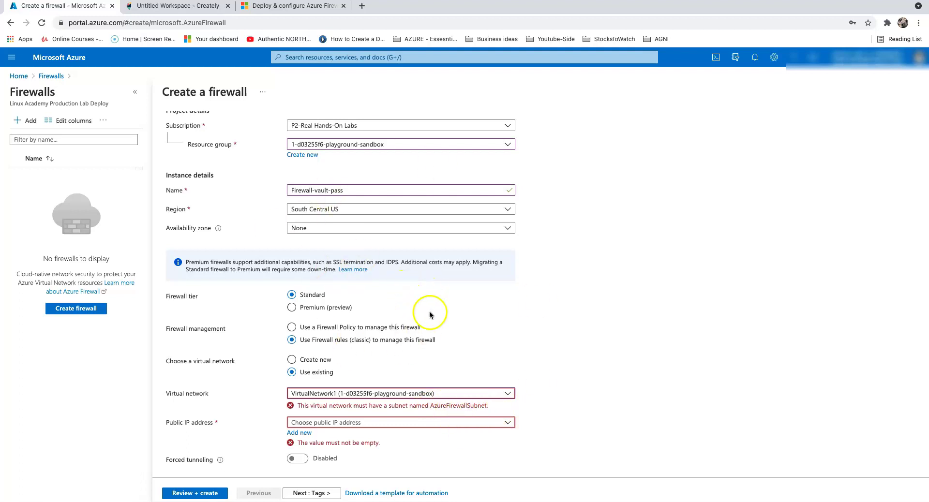
{"action": "left_click", "coordinate": [321, 362]}
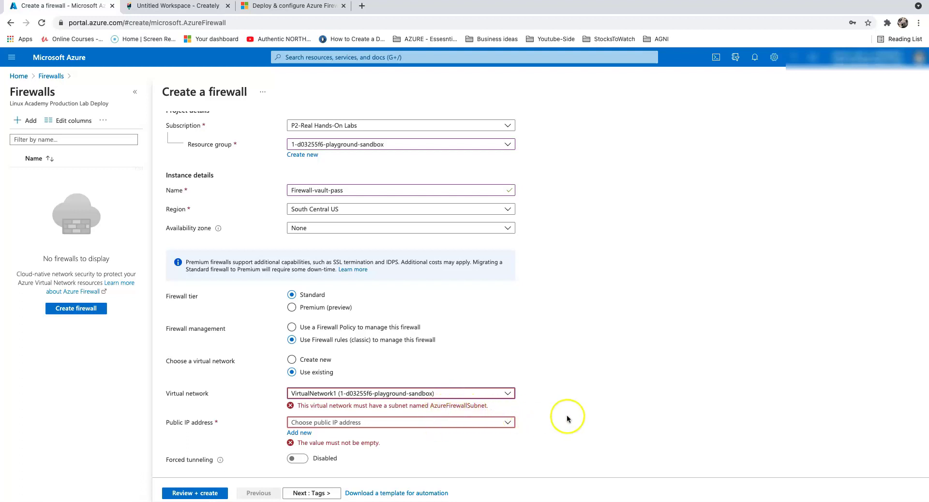
- Discard the unfinished firewall form and begin adding a subnet to VirtualNetwork1
{"action": "left_click", "coordinate": [19, 77]}
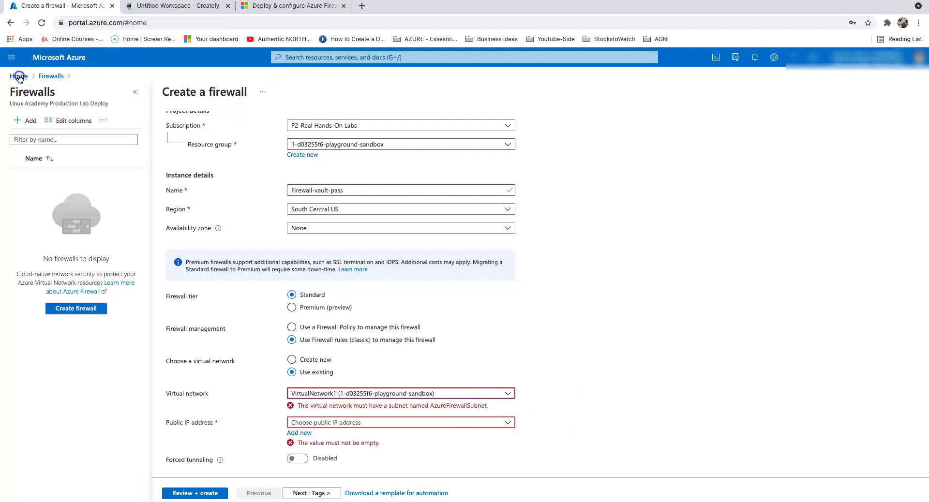
{"action": "left_click", "coordinate": [552, 79]}
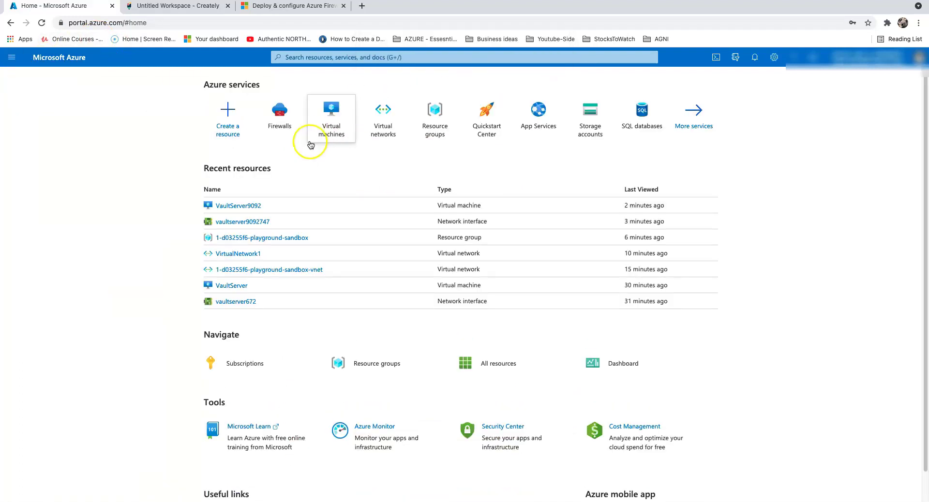
{"action": "left_click", "coordinate": [376, 113]}
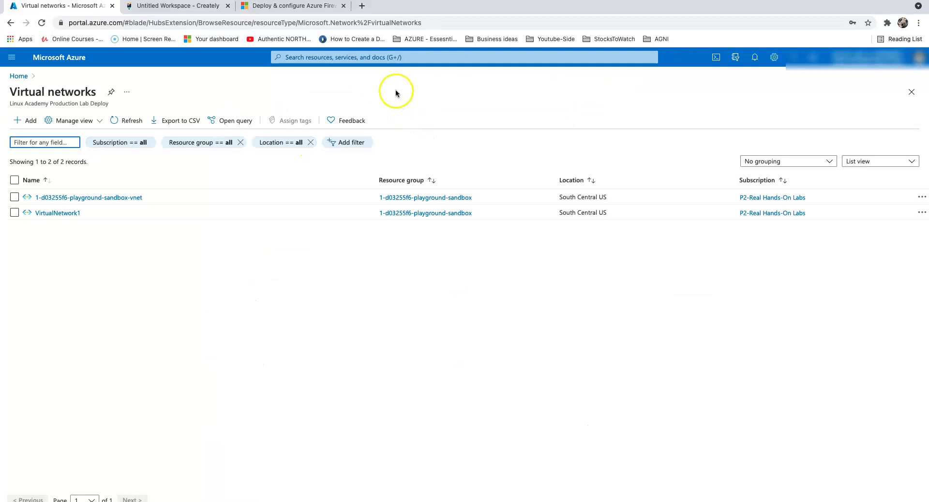
{"action": "left_click", "coordinate": [62, 213]}
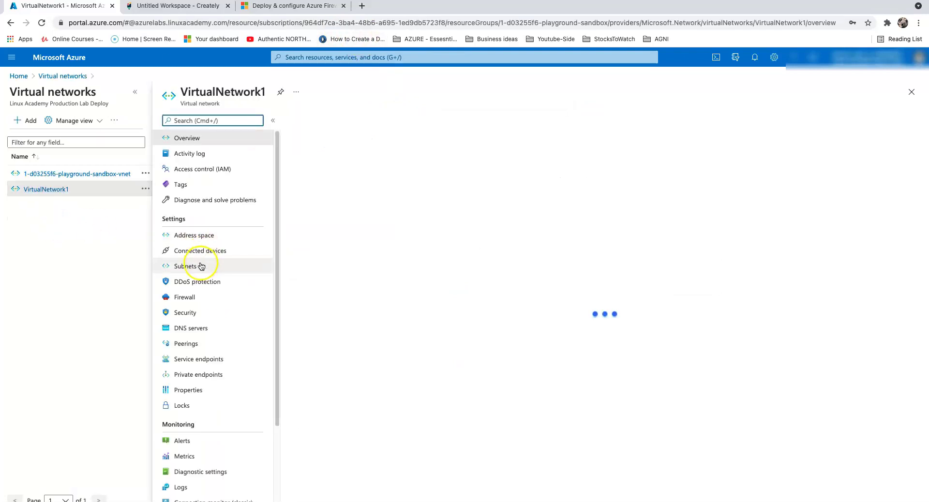
{"action": "left_click", "coordinate": [201, 264]}
{"action": "left_click", "coordinate": [323, 124]}
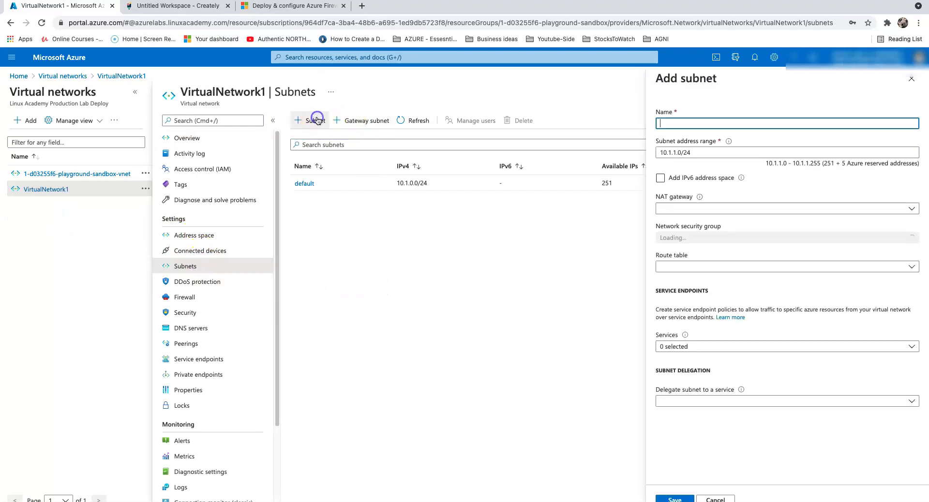
- Save an AzureFirewallSubnet subnet (10.1.1.0/24), pasting the name copied from the docs
{"action": "left_click", "coordinate": [277, 31]}
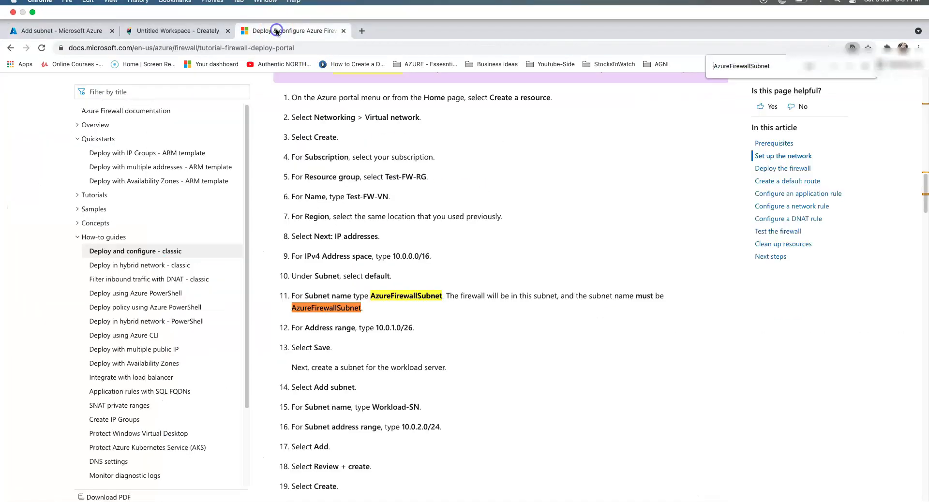
{"action": "right_click", "coordinate": [409, 295]}
{"action": "left_click", "coordinate": [423, 315]}
{"action": "left_click", "coordinate": [181, 32]}
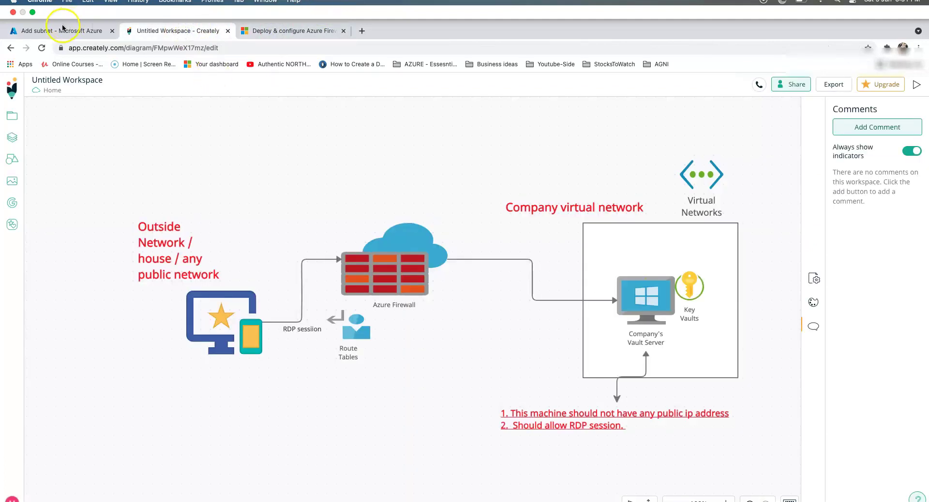
{"action": "left_click", "coordinate": [63, 29]}
{"action": "left_click", "coordinate": [683, 124]}
{"action": "key", "text": "super+v"}
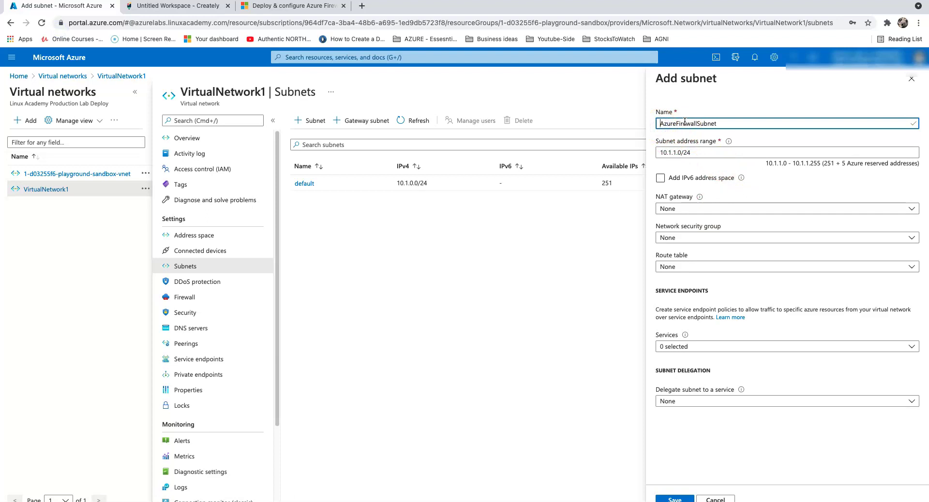
{"action": "left_click", "coordinate": [673, 498]}
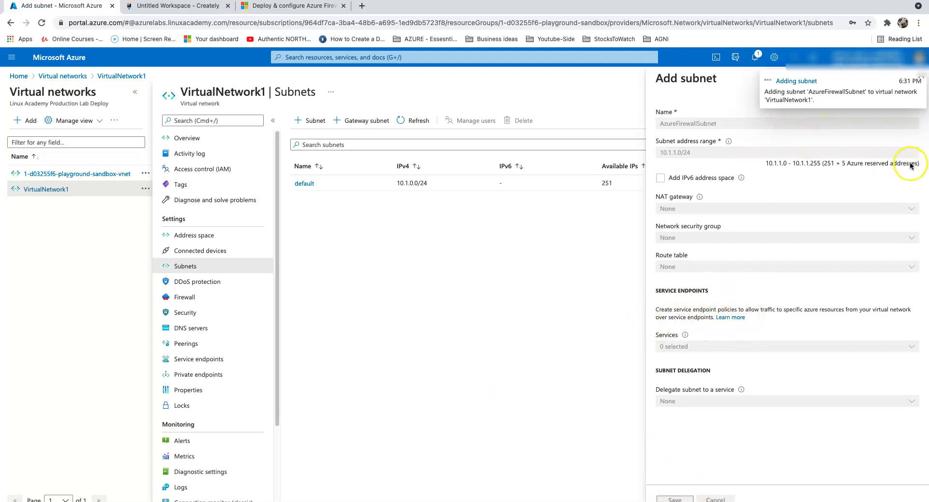
{"action": "left_click", "coordinate": [922, 78]}
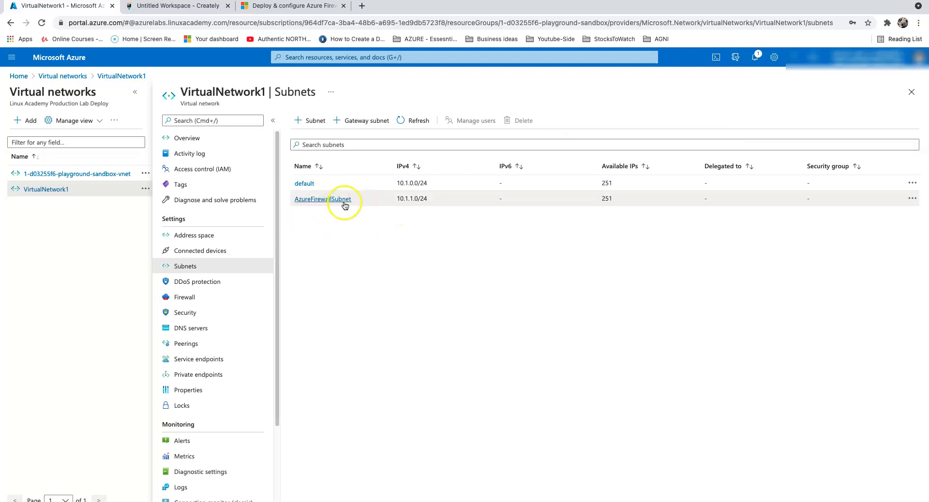
{"action": "left_click", "coordinate": [18, 76]}
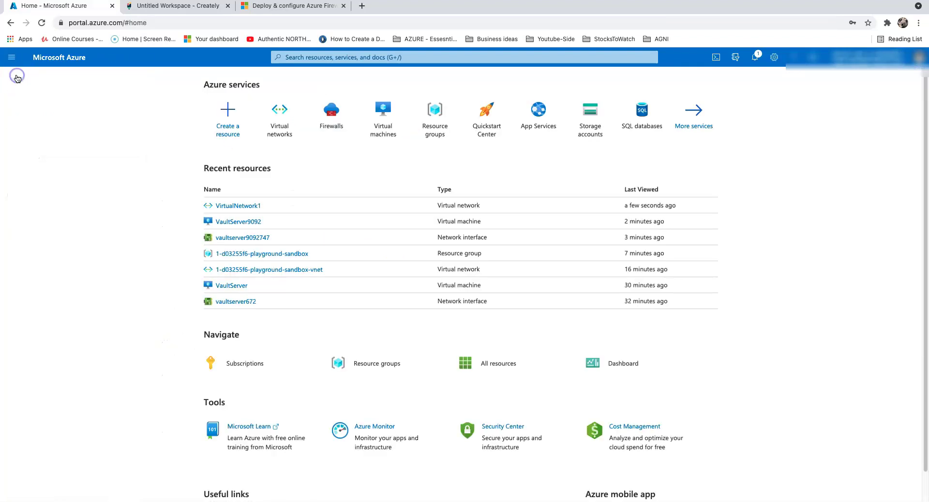
{"action": "left_click", "coordinate": [334, 116]}
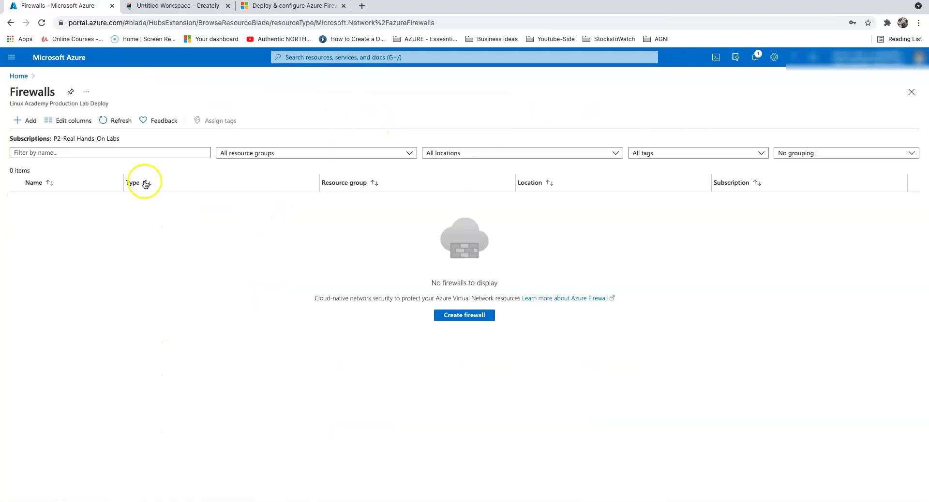
- Start firewall fwp-vault in 1-d03255f6-playground-sandbox with classic firewall rules
{"action": "left_click", "coordinate": [458, 316]}
{"action": "left_click", "coordinate": [211, 233]}
{"action": "left_click", "coordinate": [196, 262]}
{"action": "left_click", "coordinate": [201, 279]}
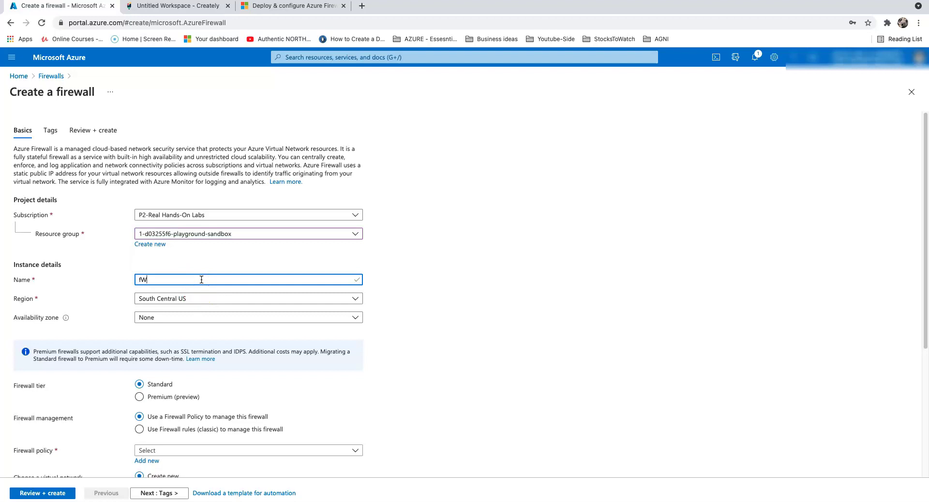
{"action": "type", "text": "FWP-v"}
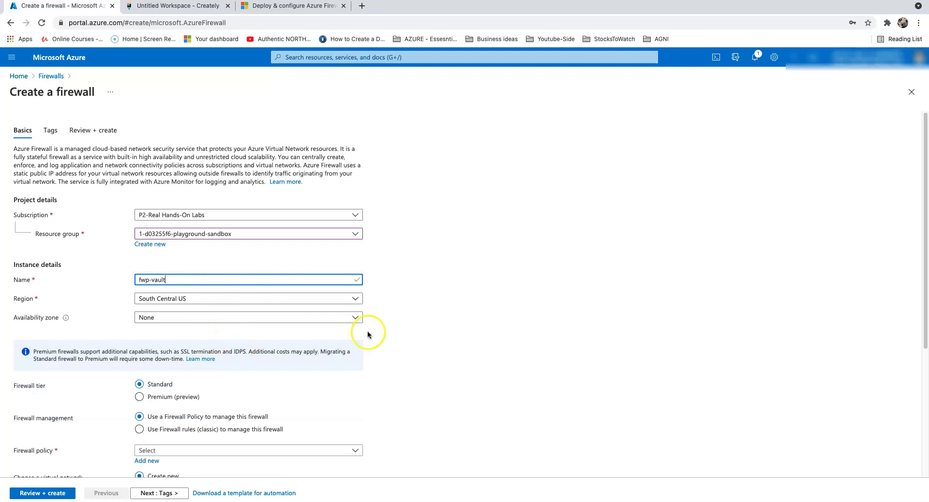
{"action": "scroll", "coordinate": [368, 334], "scroll_direction": "down", "scroll_amount": 5}
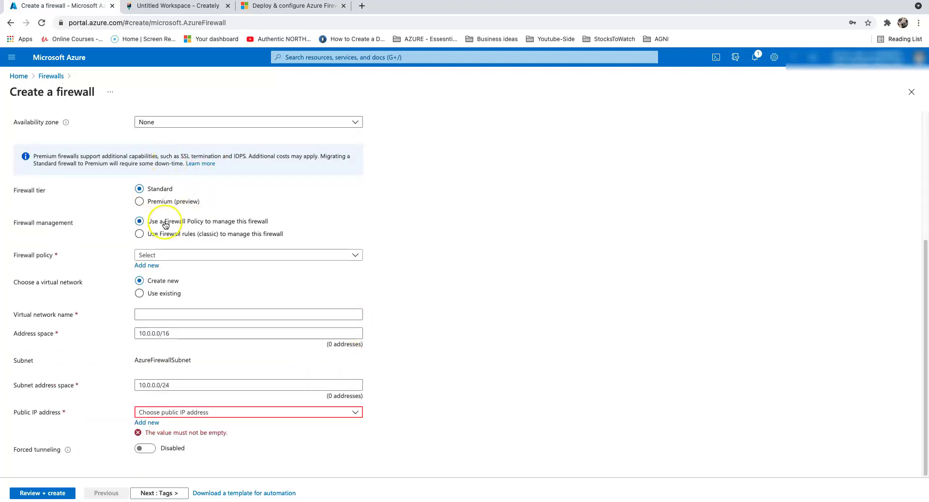
{"action": "left_click", "coordinate": [157, 235]}
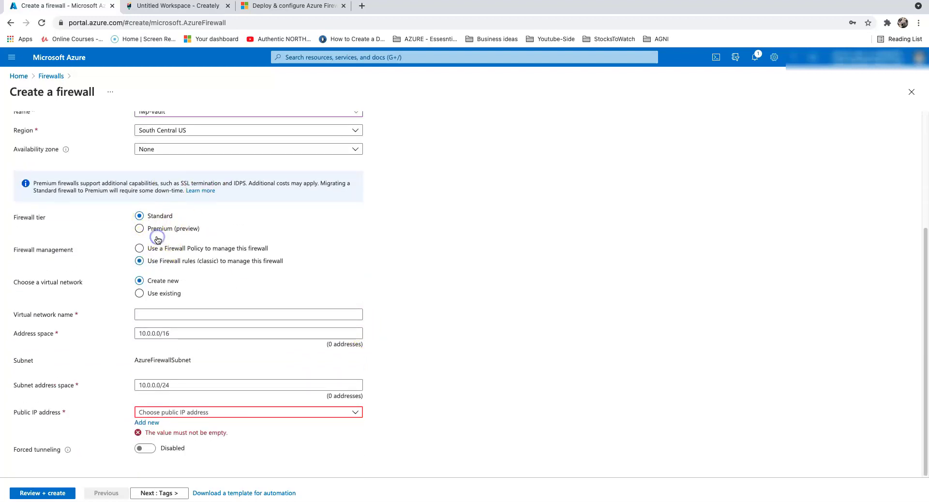
- Attach the firewall to existing VirtualNetwork1 with public IP VaultServer-ip and continue
{"action": "left_click", "coordinate": [140, 295]}
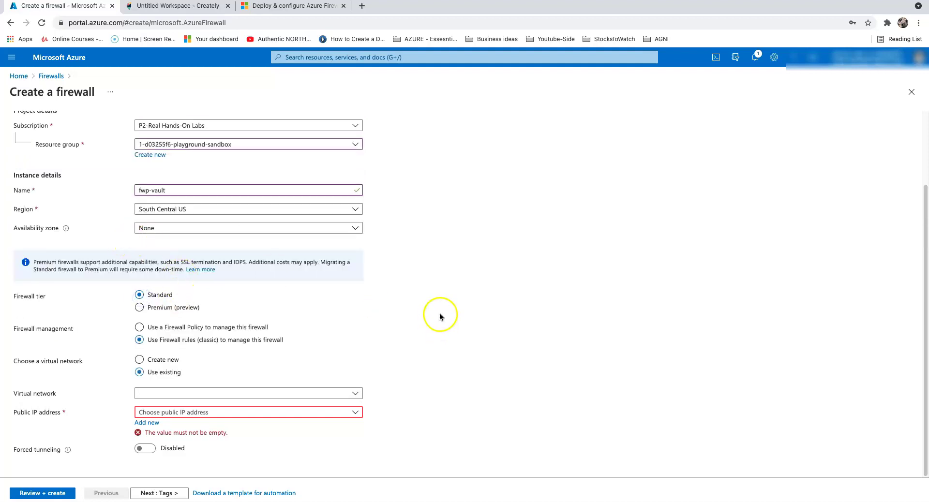
{"action": "left_click", "coordinate": [249, 394]}
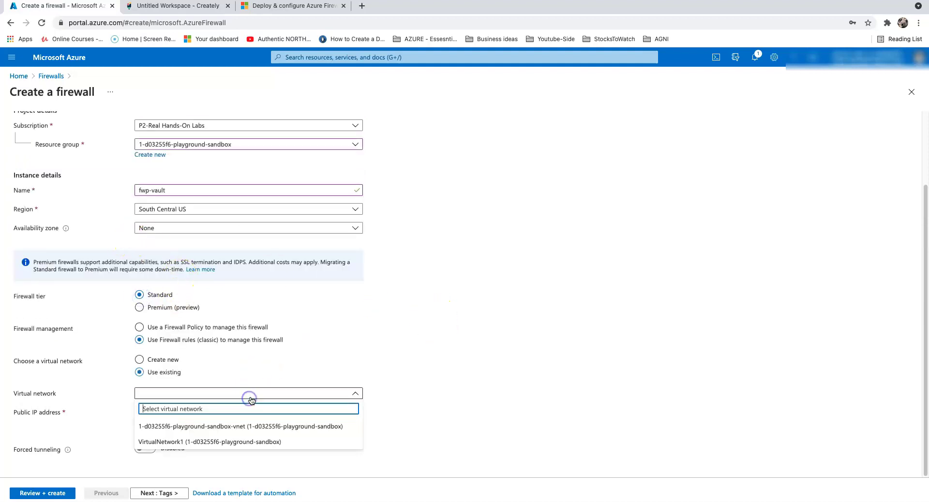
{"action": "left_click", "coordinate": [216, 441]}
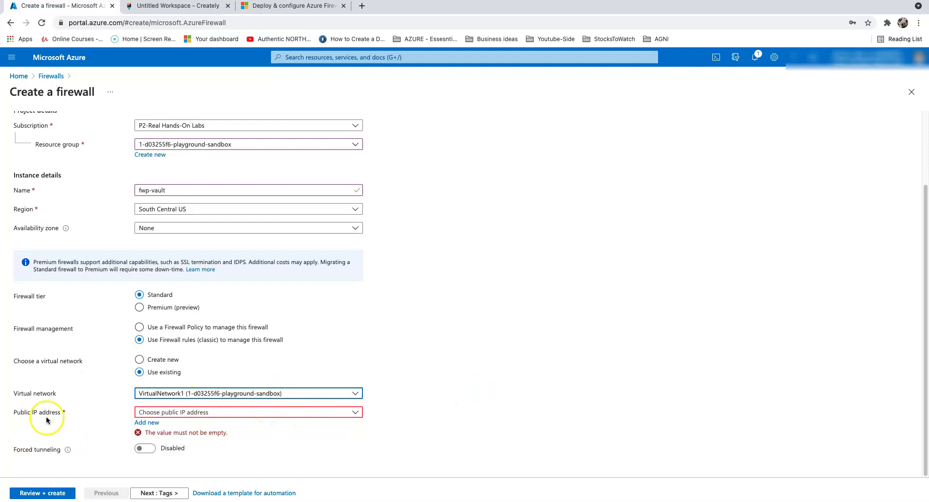
{"action": "left_click", "coordinate": [183, 412]}
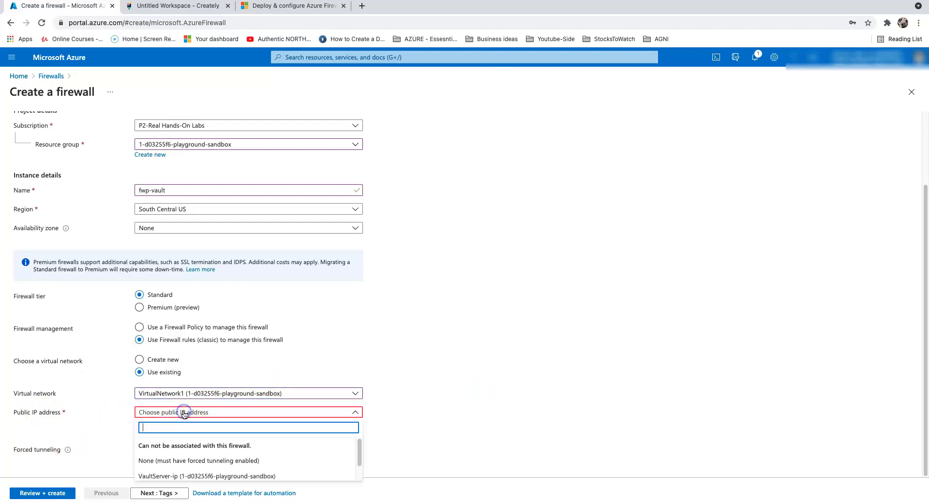
{"action": "left_click", "coordinate": [172, 477]}
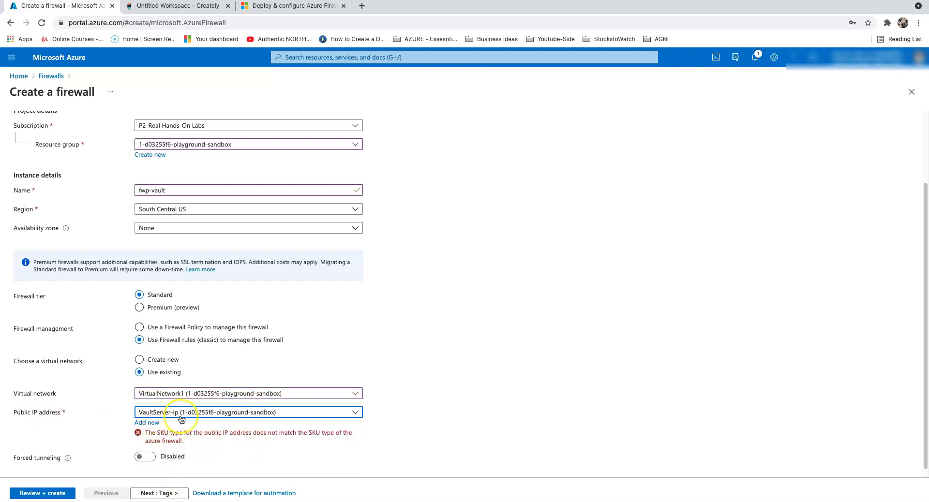
{"action": "left_click", "coordinate": [160, 494]}
- Give the firewall a new public IP fwp-pub-ip instead of VaultServer-ip, then review again
{"action": "left_click", "coordinate": [162, 493]}
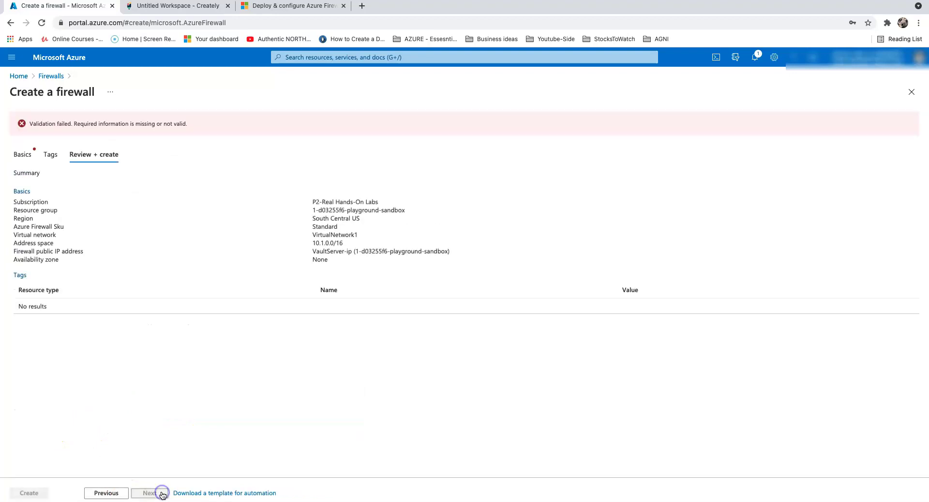
{"action": "left_click", "coordinate": [23, 154]}
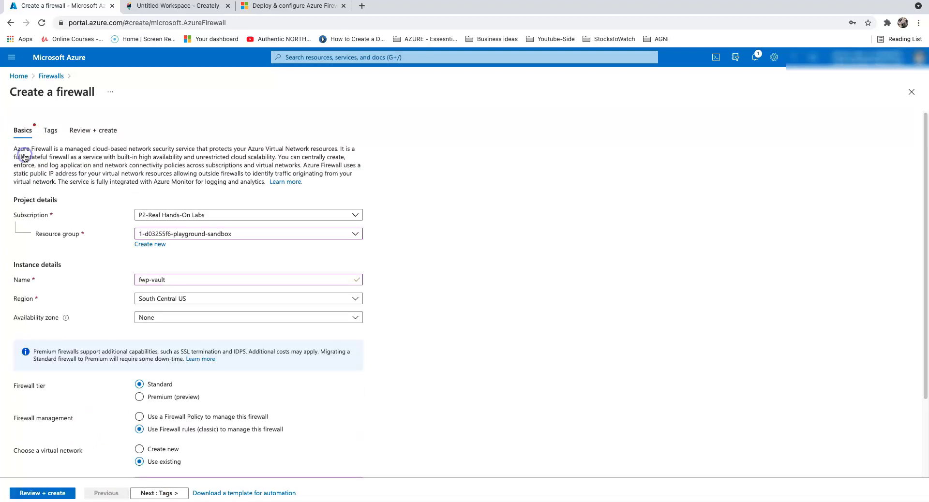
{"action": "scroll", "coordinate": [495, 338], "scroll_direction": "down", "scroll_amount": 3}
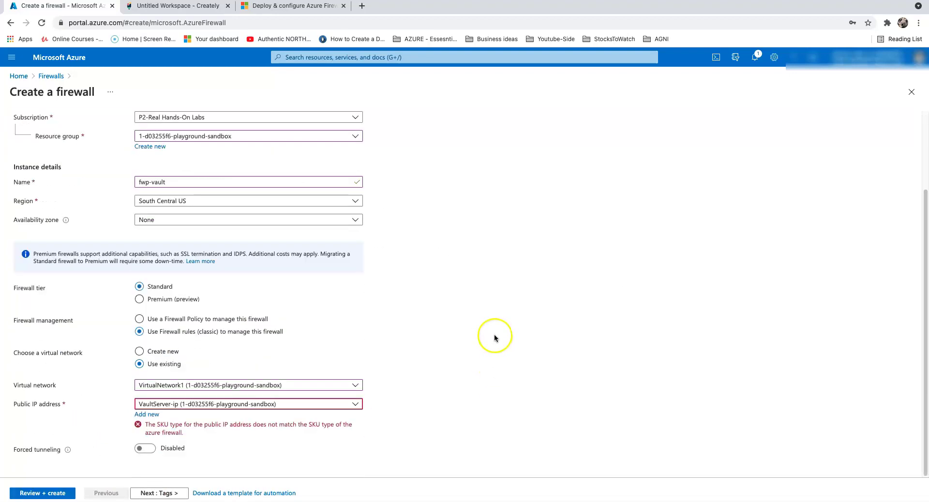
{"action": "left_click", "coordinate": [146, 414]}
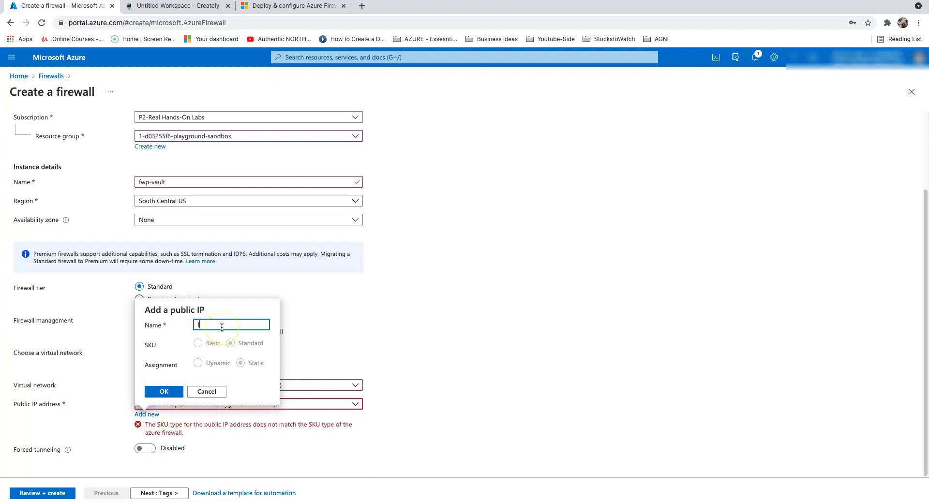
{"action": "type", "text": "fwp-pub-ip"}
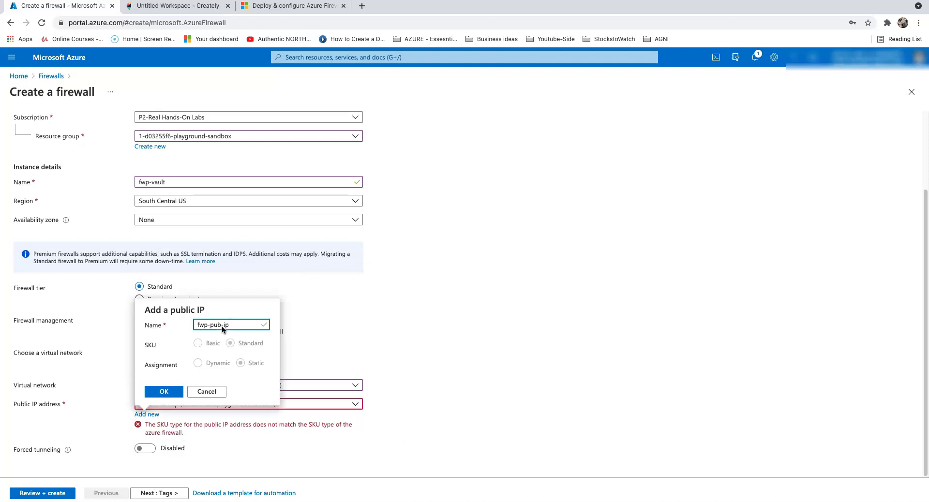
{"action": "left_click", "coordinate": [163, 391]}
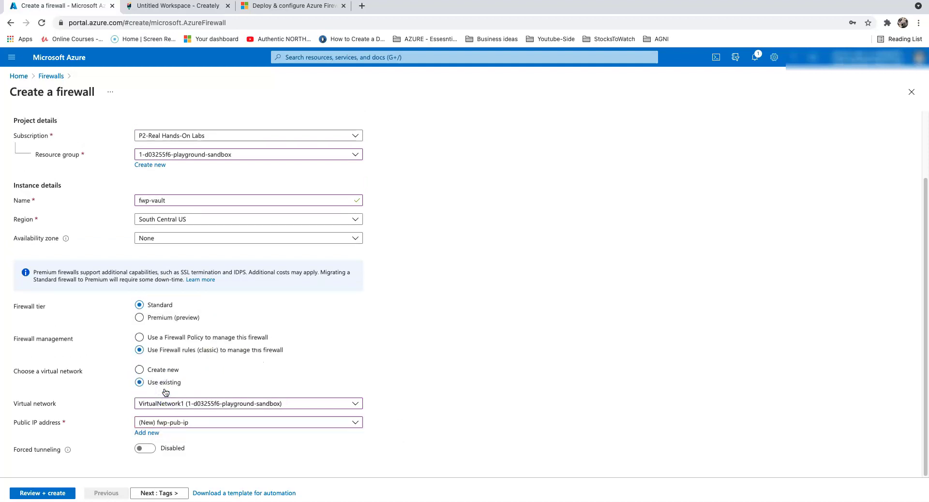
{"action": "left_click", "coordinate": [37, 493]}
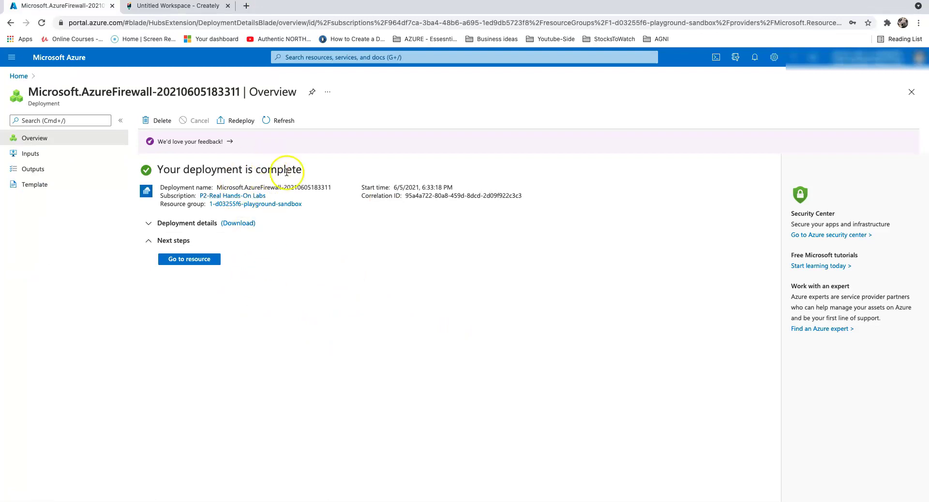
- Open the deployed fwp-vault firewall, then find Route tables via search and start one
{"action": "left_click", "coordinate": [202, 261]}
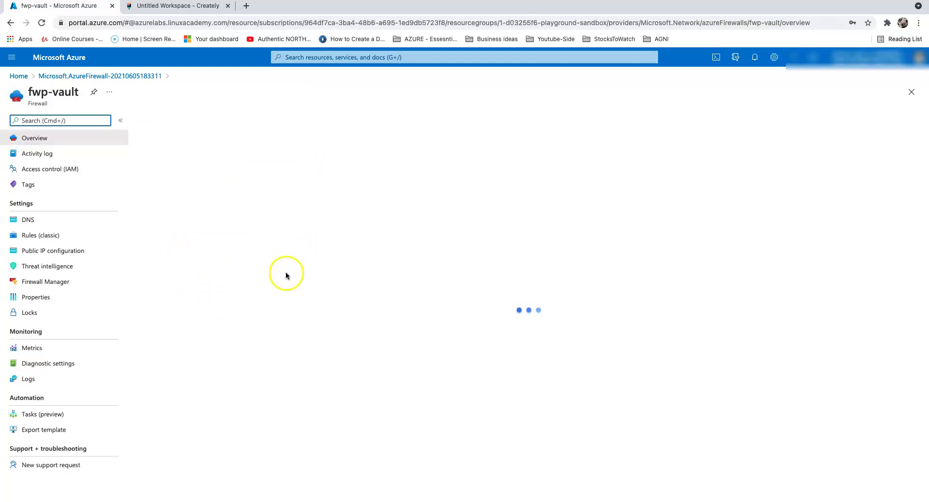
{"action": "left_click", "coordinate": [21, 76]}
{"action": "left_click", "coordinate": [310, 57]}
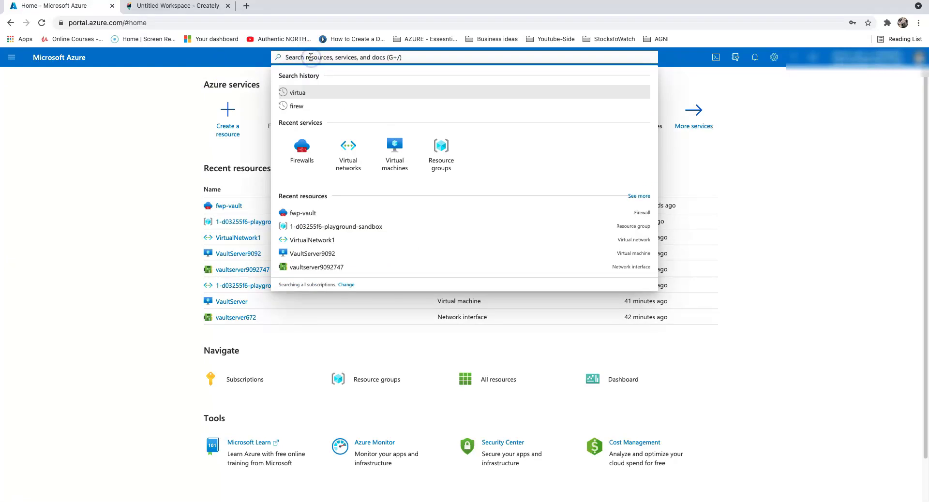
{"action": "type", "text": "rtou"}
{"action": "key", "text": "BackSpace"}
{"action": "key", "text": "BackSpace"}
{"action": "key", "text": "BackSpace"}
{"action": "type", "text": "oute"}
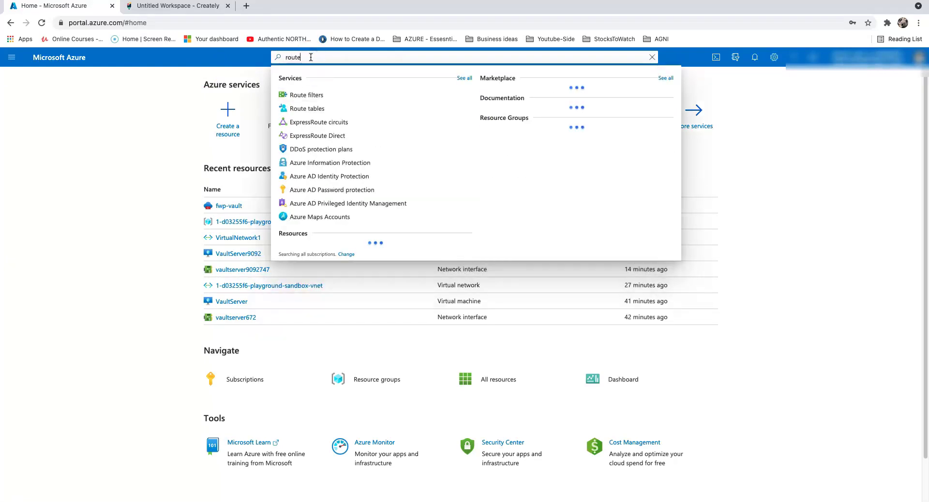
{"action": "left_click", "coordinate": [315, 108]}
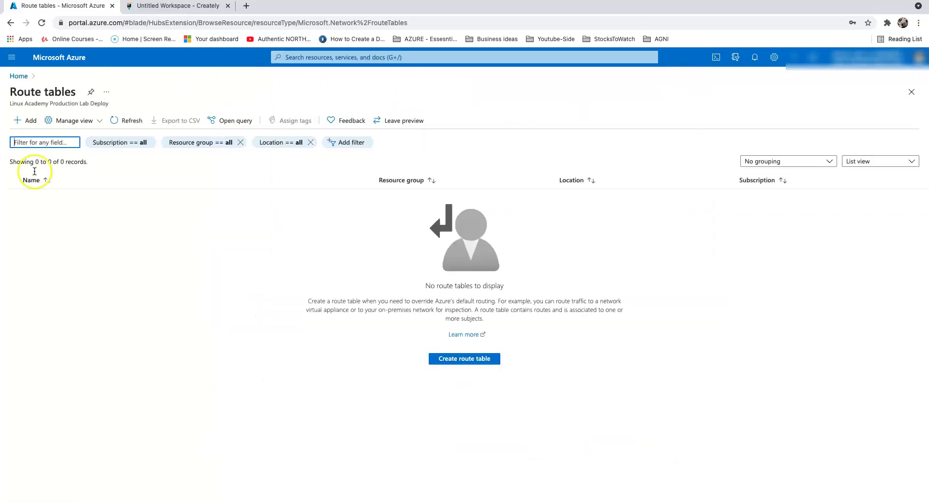
{"action": "left_click", "coordinate": [472, 358]}
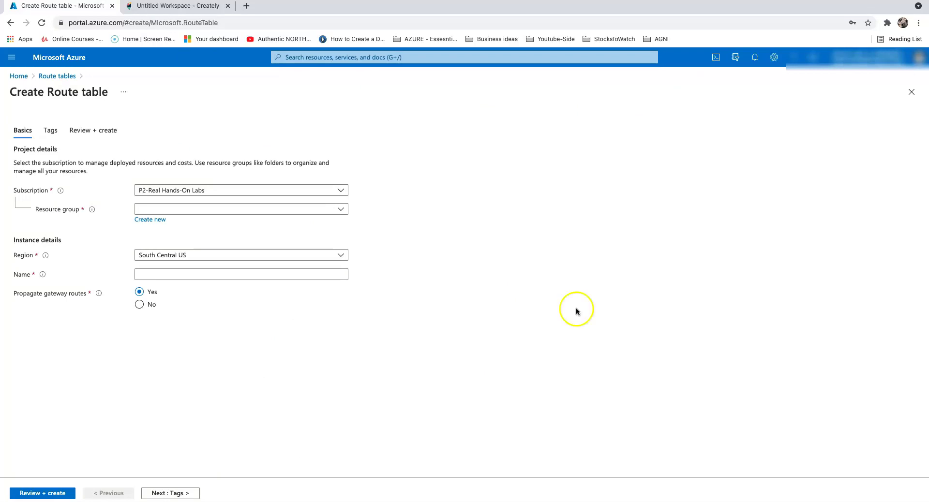
- Search 'route' again from home and begin a new route table from Route tables
{"action": "left_click", "coordinate": [19, 76]}
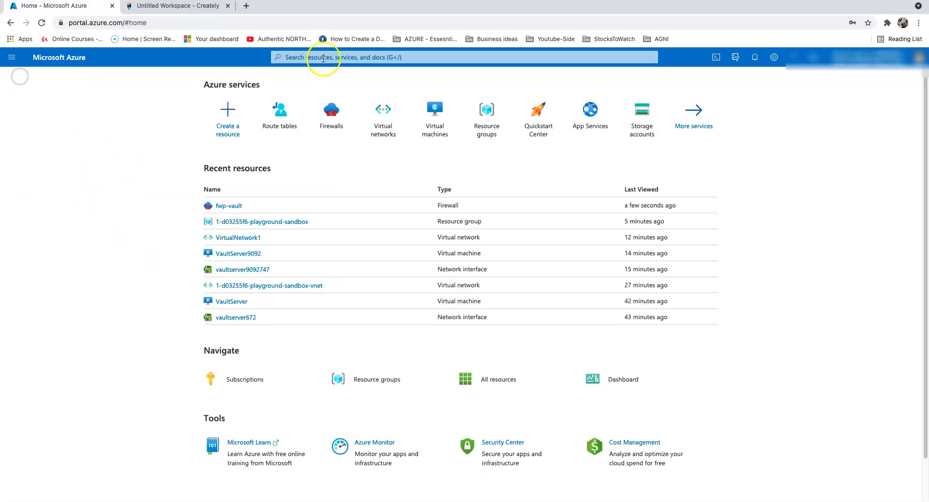
{"action": "left_click", "coordinate": [323, 58]}
{"action": "type", "text": "rout"}
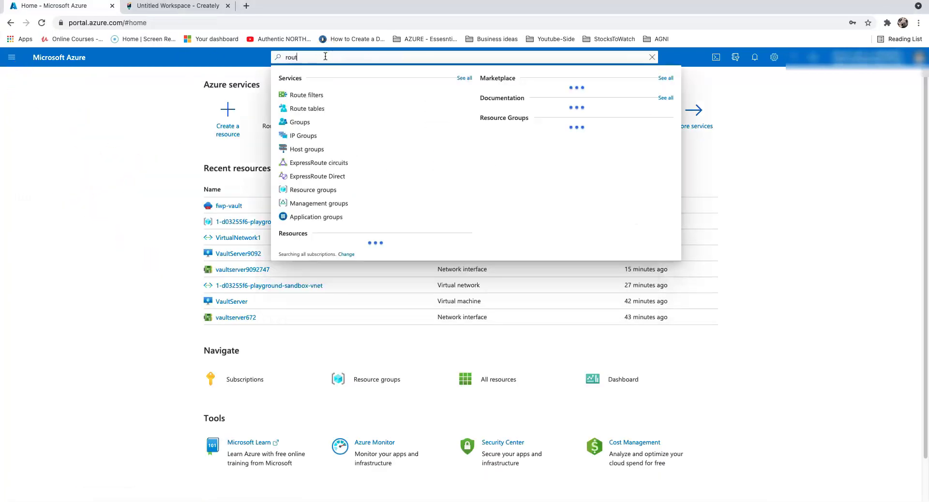
{"action": "type", "text": "e"}
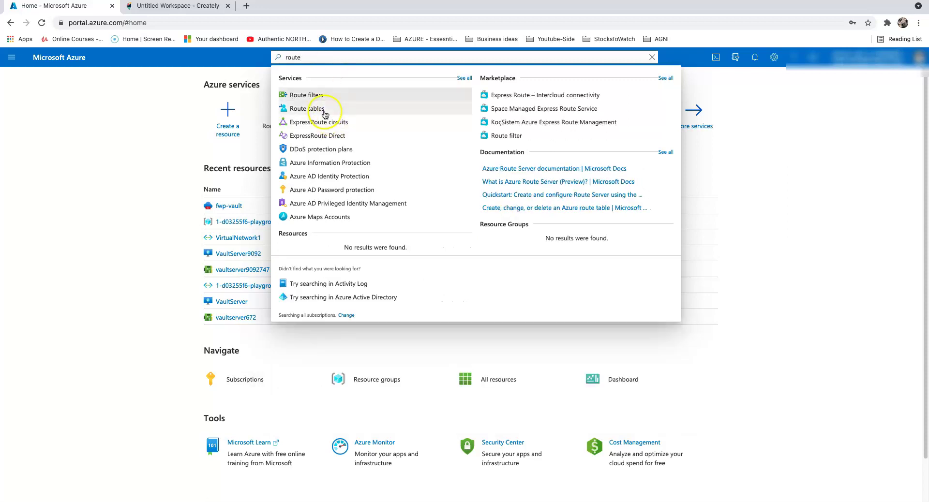
{"action": "left_click", "coordinate": [325, 115]}
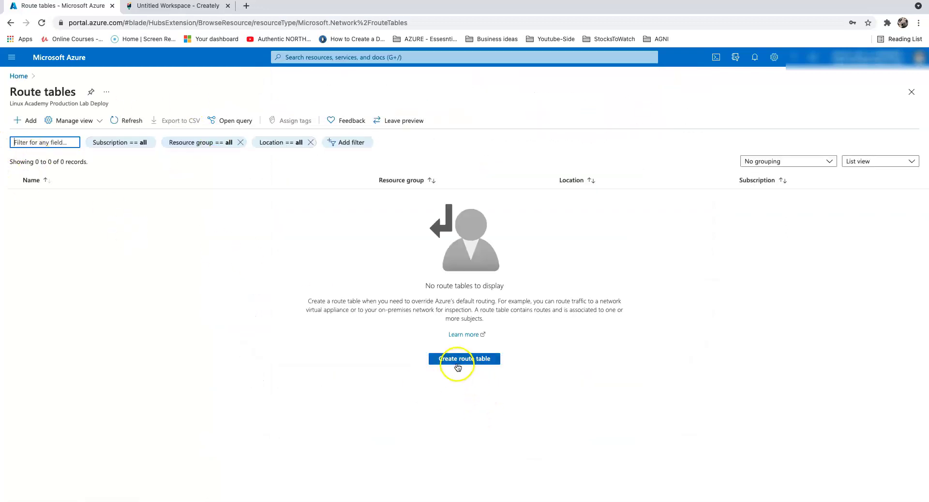
{"action": "left_click", "coordinate": [457, 361]}
- Deploy route table Route-to-vault in 1-d03255f6-playground-sandbox and view its empty Routes list
{"action": "left_click", "coordinate": [191, 212]}
{"action": "left_click", "coordinate": [182, 240]}
{"action": "left_click", "coordinate": [180, 274]}
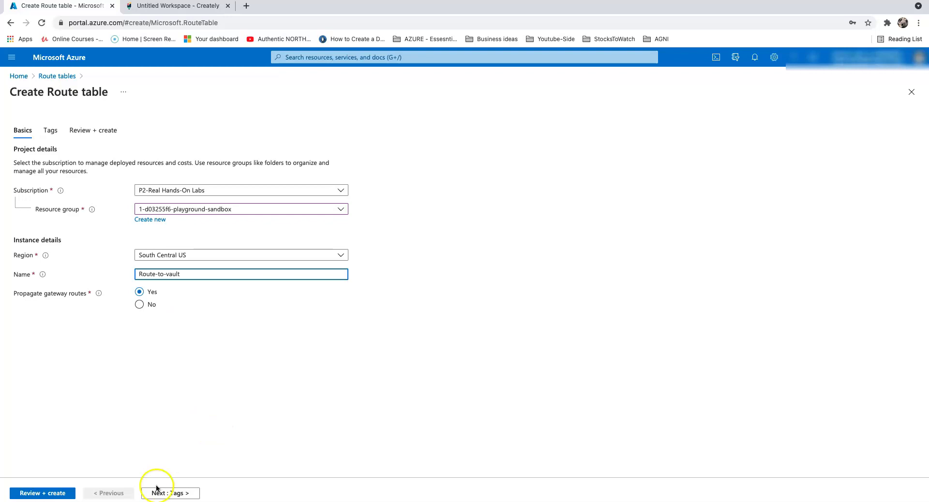
{"action": "left_click", "coordinate": [48, 495]}
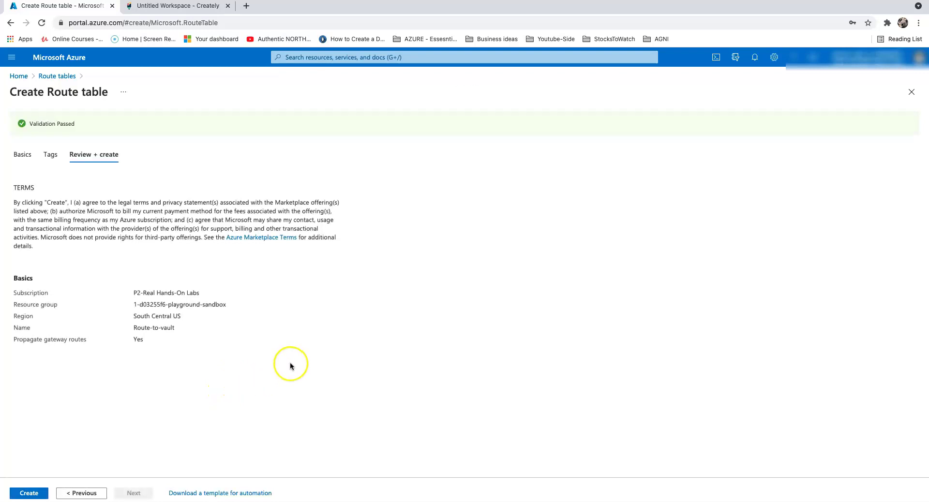
{"action": "left_click", "coordinate": [34, 494]}
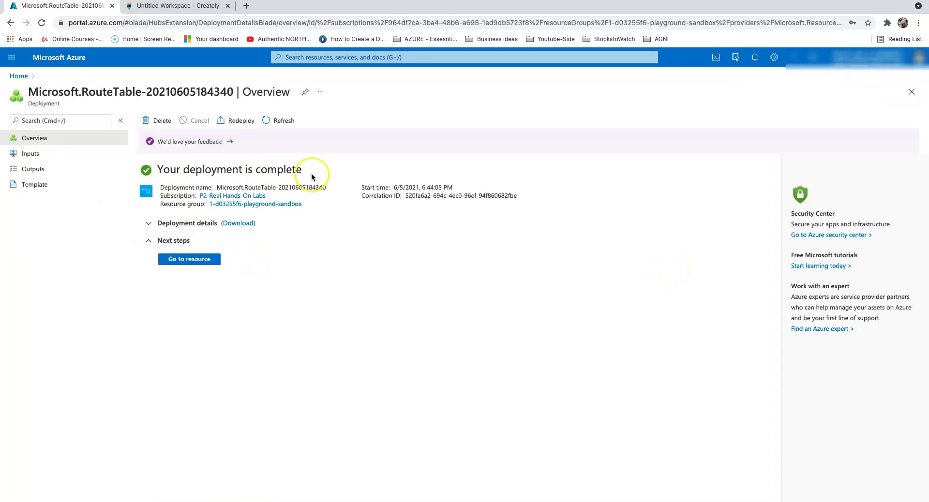
{"action": "left_click", "coordinate": [203, 260]}
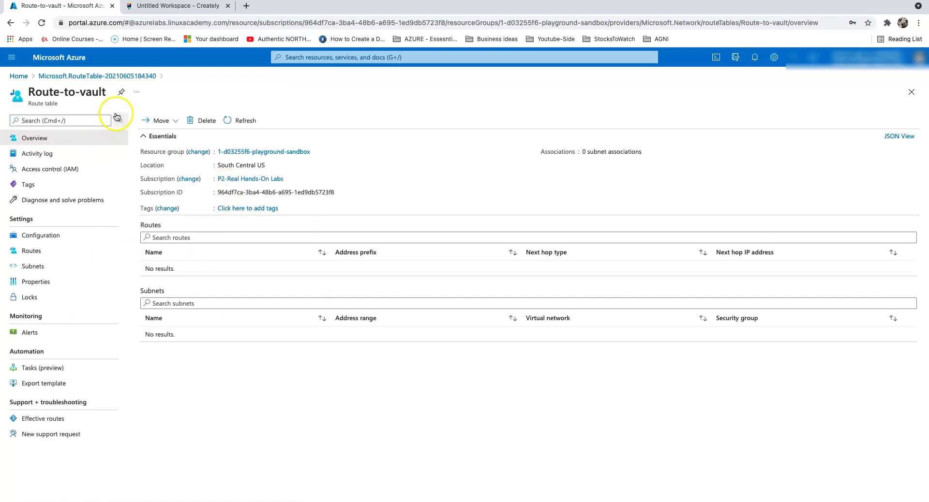
{"action": "left_click", "coordinate": [53, 255]}
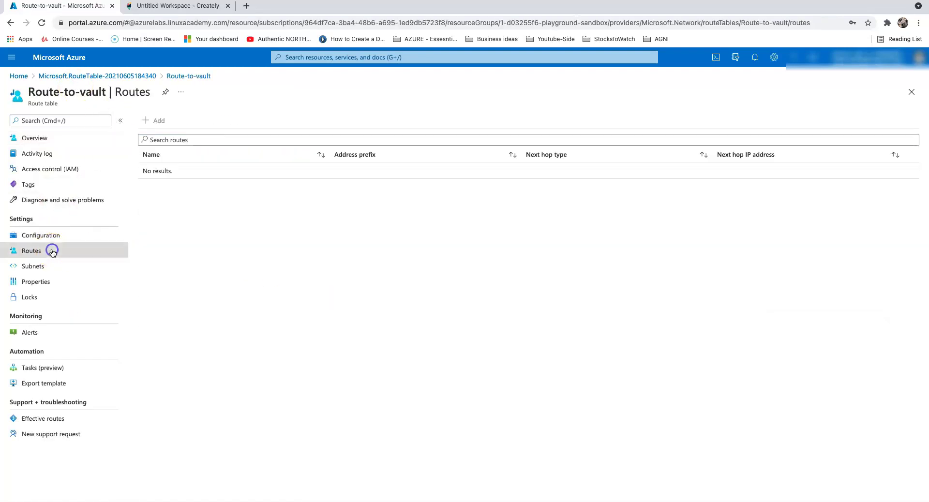
- Add and save route66 sending 0.0.0.0/0 to a virtual appliance at 10.1.1.4
{"action": "left_click", "coordinate": [154, 121]}
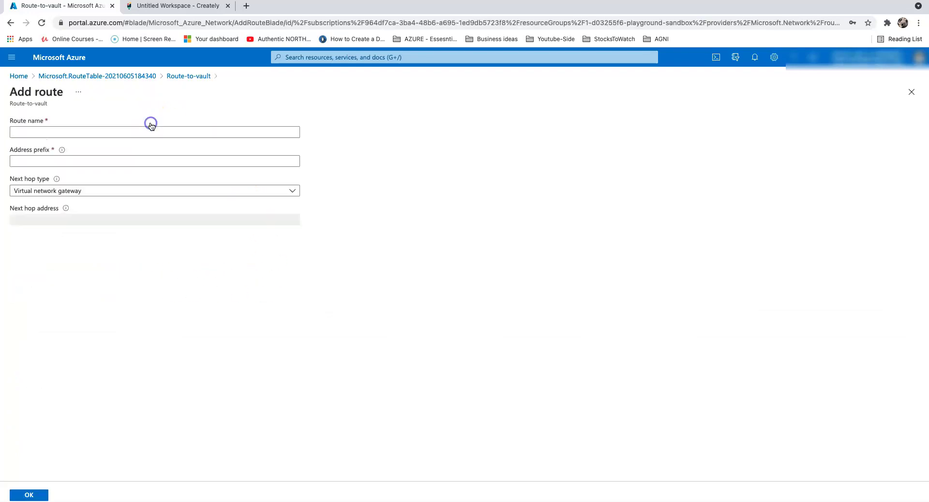
{"action": "left_click", "coordinate": [134, 130]}
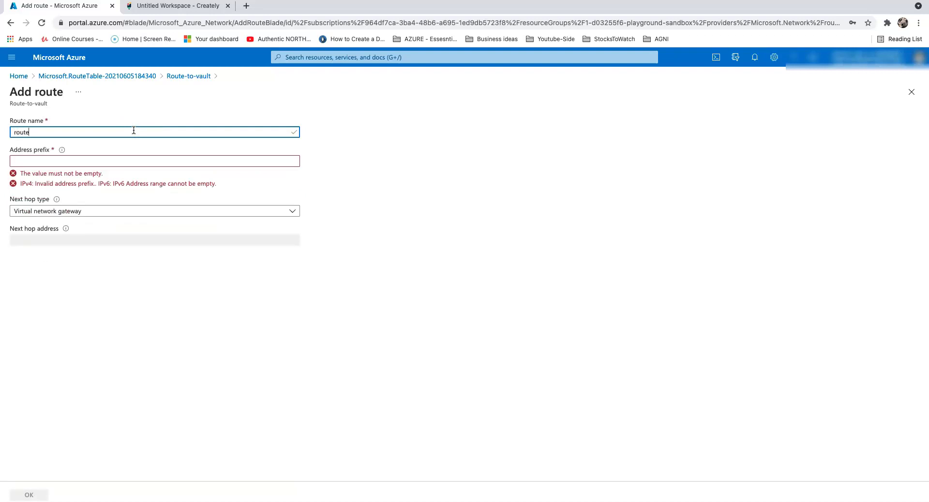
{"action": "left_click", "coordinate": [58, 161]}
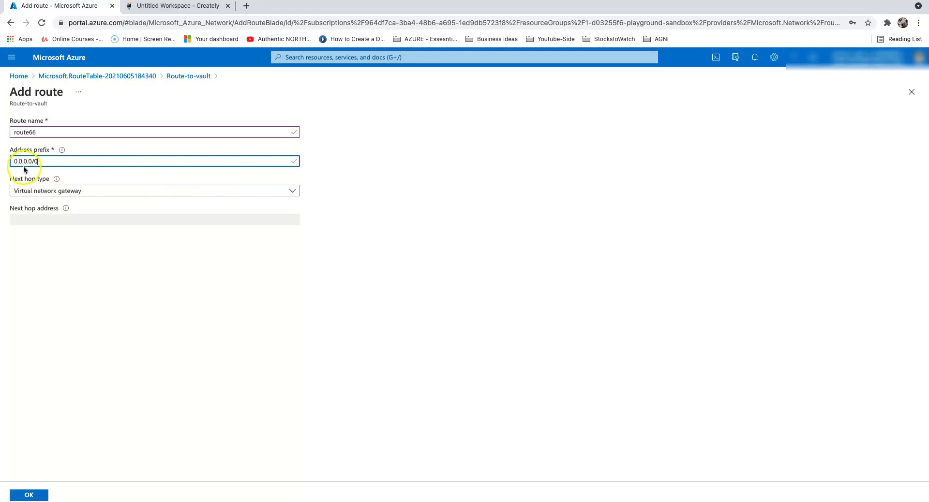
{"action": "left_click", "coordinate": [96, 192]}
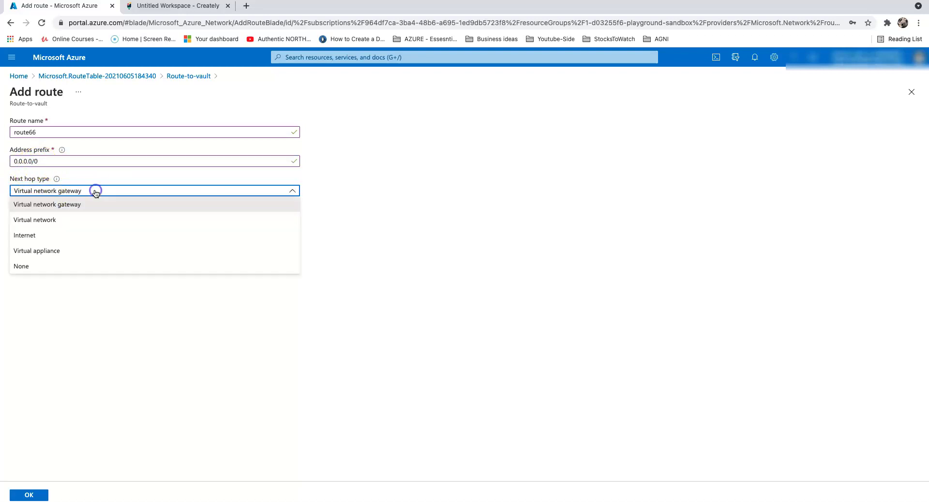
{"action": "left_click", "coordinate": [87, 250]}
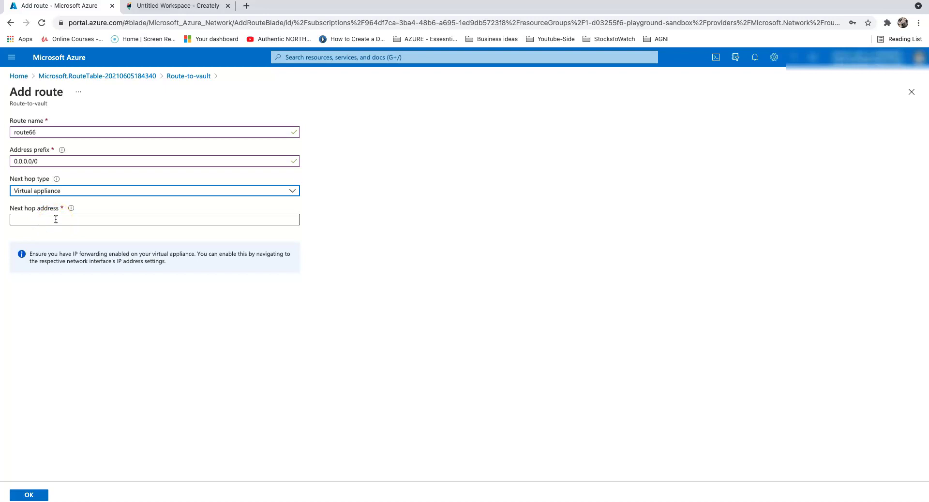
{"action": "left_click", "coordinate": [45, 220]}
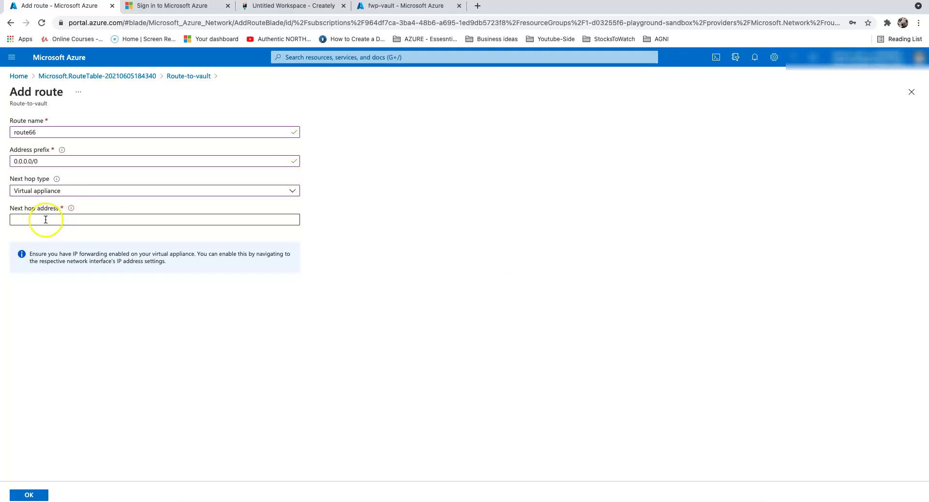
{"action": "left_click", "coordinate": [46, 219]}
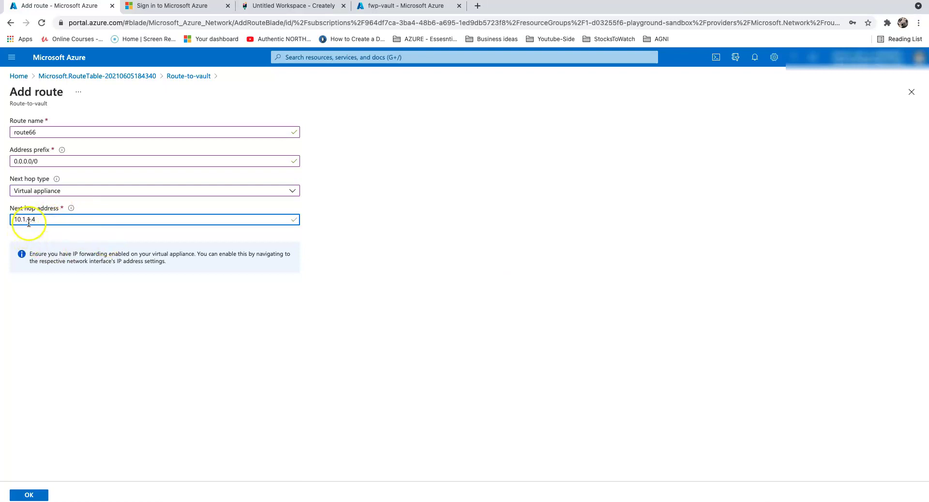
{"action": "left_click", "coordinate": [26, 494]}
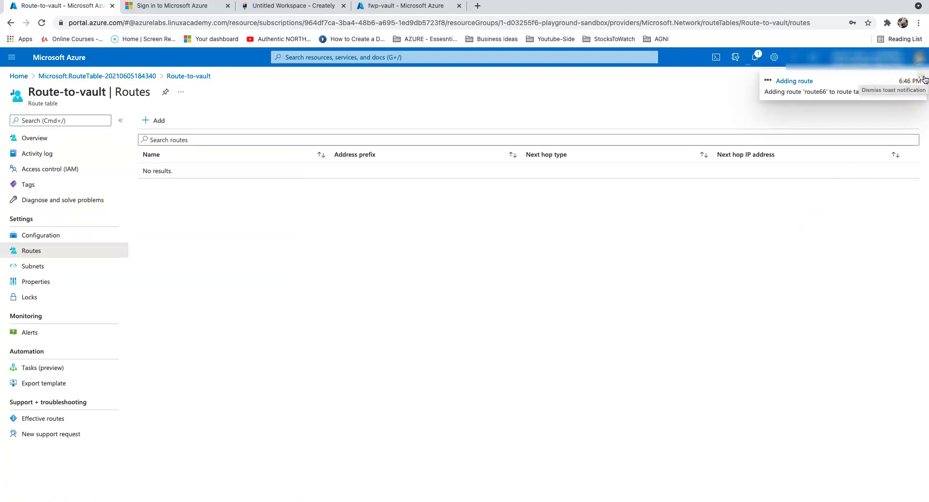
- Clear the notifications and refresh the Routes list until route66 appears, then return home
{"action": "left_click", "coordinate": [924, 79]}
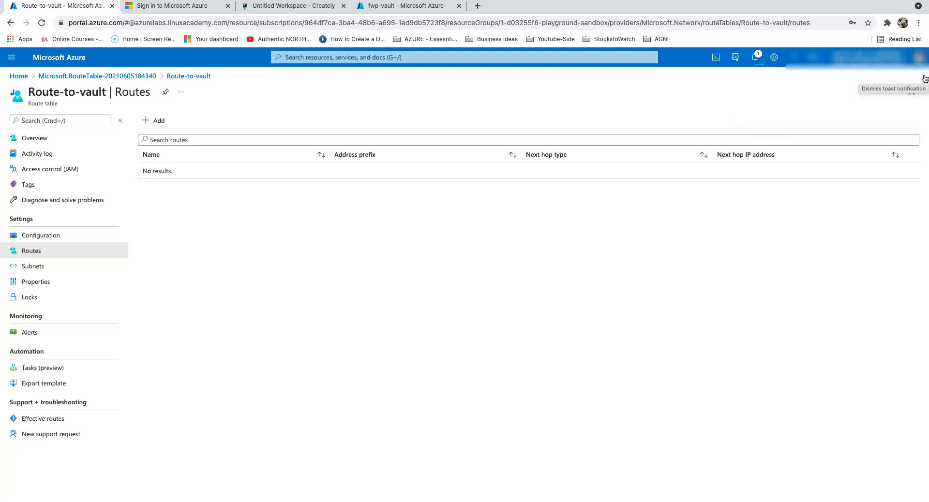
{"action": "left_click", "coordinate": [756, 59]}
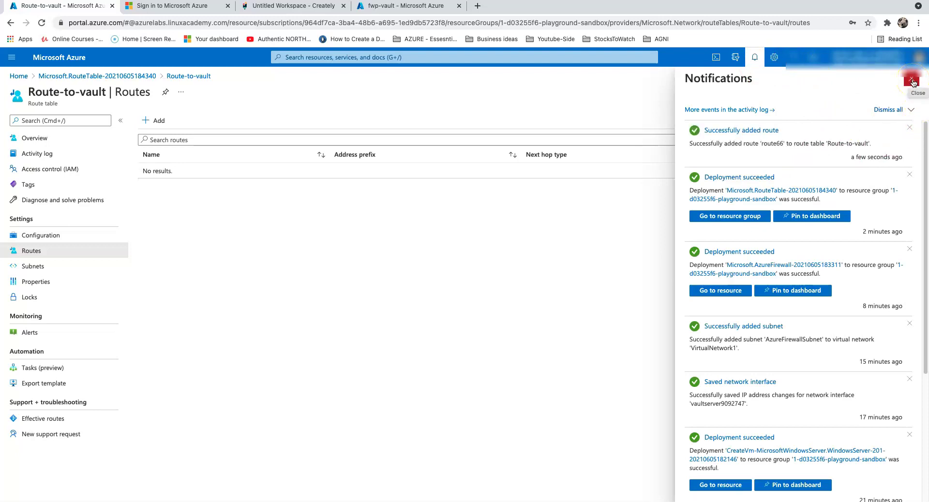
{"action": "left_click", "coordinate": [913, 82]}
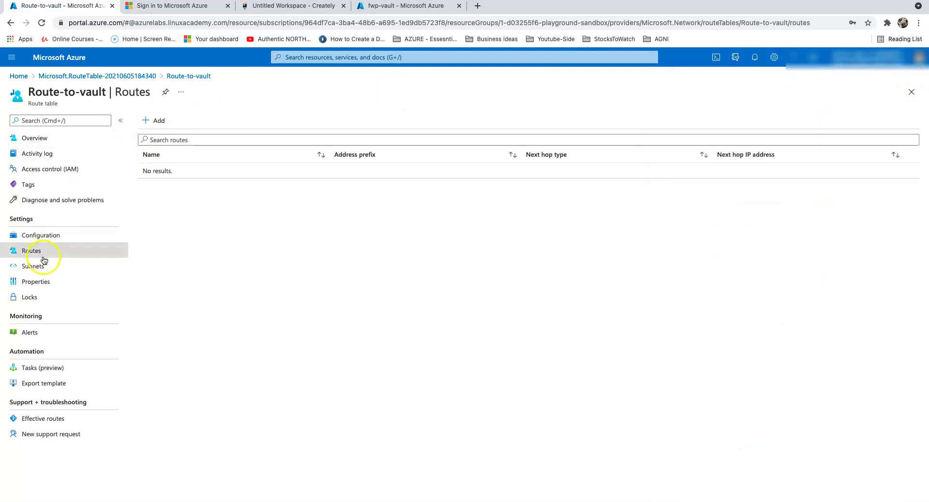
{"action": "left_click", "coordinate": [30, 234]}
{"action": "left_click", "coordinate": [31, 250]}
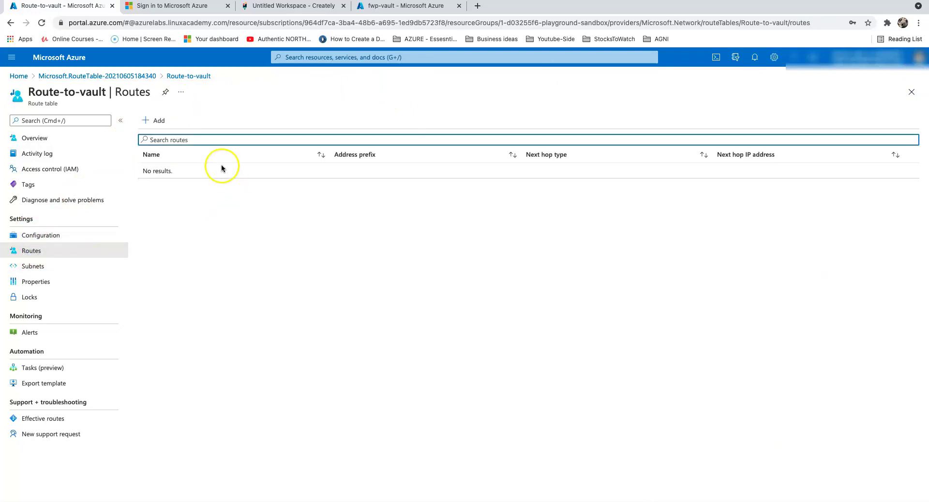
{"action": "left_click", "coordinate": [42, 138]}
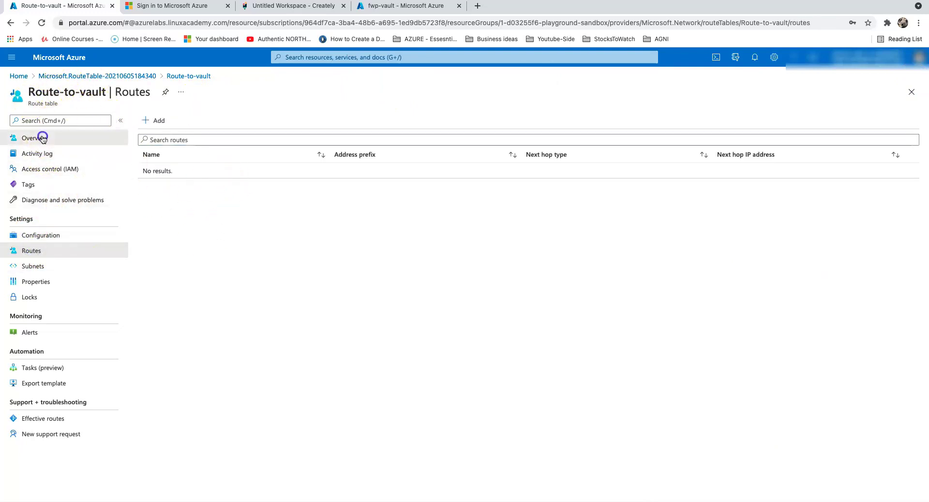
{"action": "left_click", "coordinate": [754, 57]}
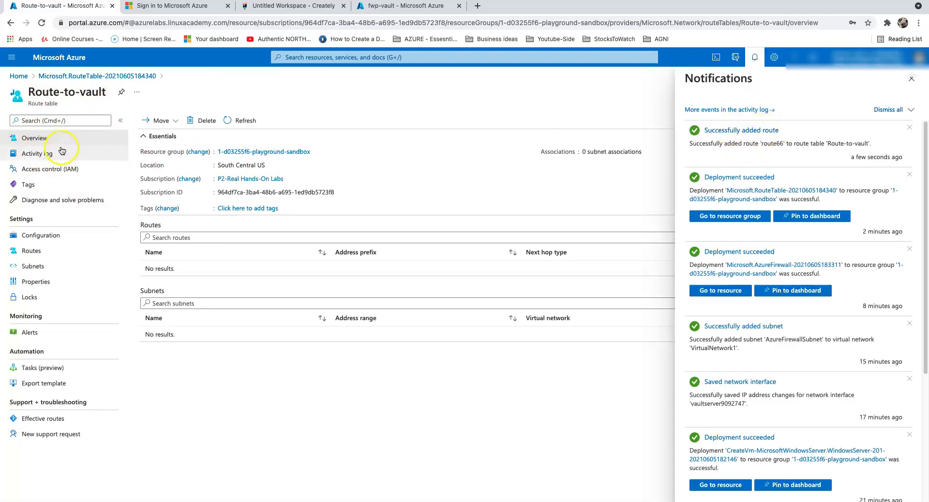
{"action": "left_click", "coordinate": [42, 255]}
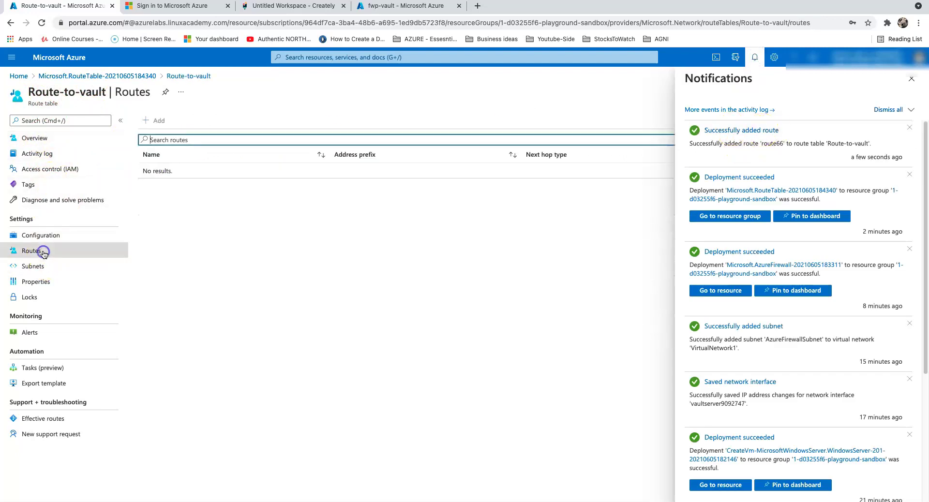
{"action": "left_click", "coordinate": [910, 78]}
{"action": "left_click", "coordinate": [42, 23]}
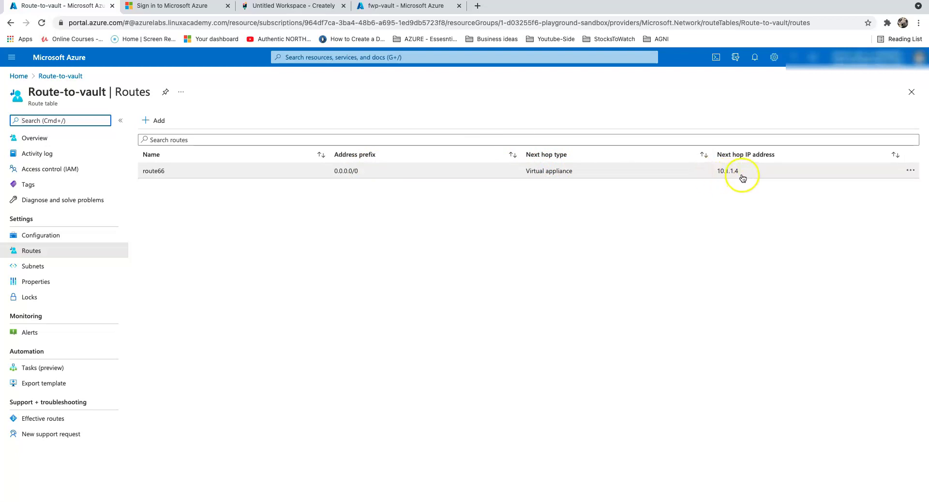
{"action": "left_click", "coordinate": [20, 76]}
- Show fwp-vault's empty NAT rule collections under Rules (classic), then switch to the Creately diagram
{"action": "left_click", "coordinate": [331, 119]}
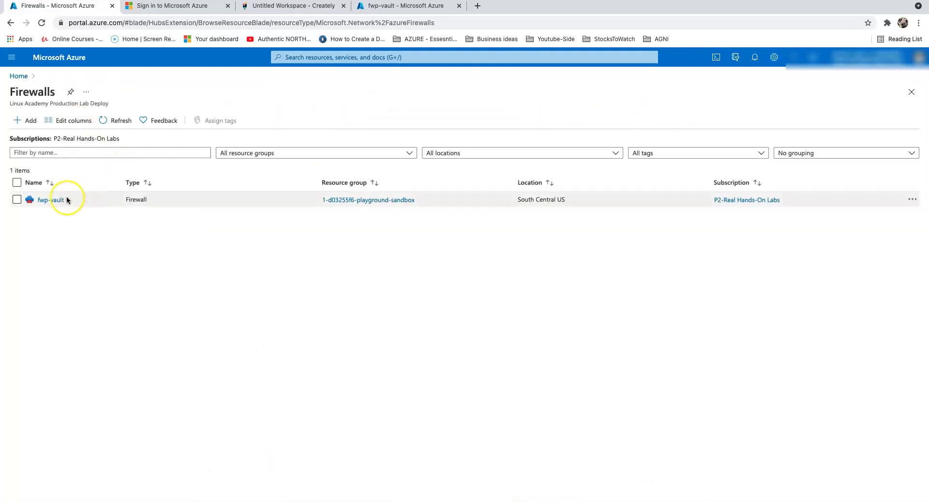
{"action": "left_click", "coordinate": [61, 198]}
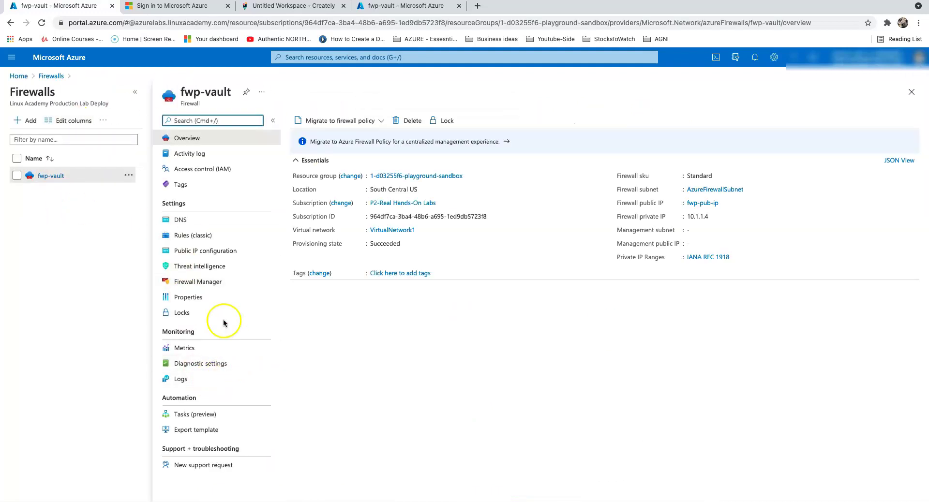
{"action": "left_click", "coordinate": [198, 236]}
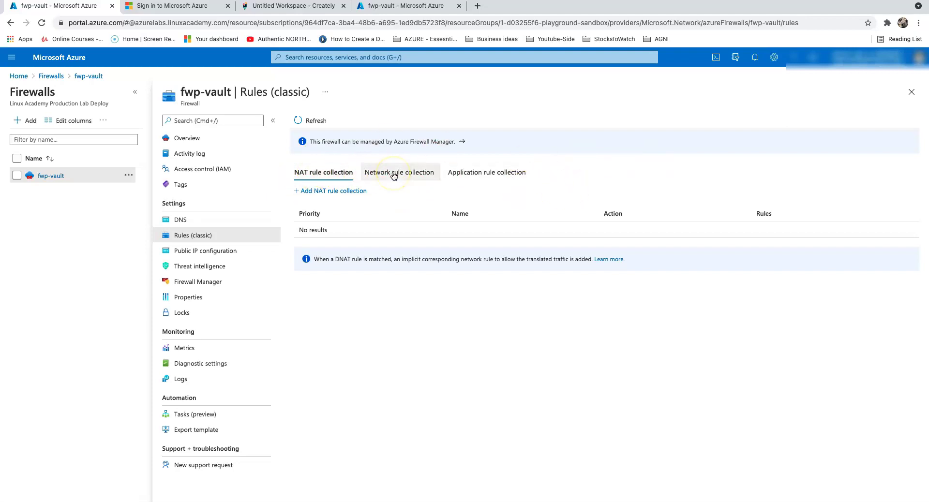
{"action": "left_click", "coordinate": [313, 182]}
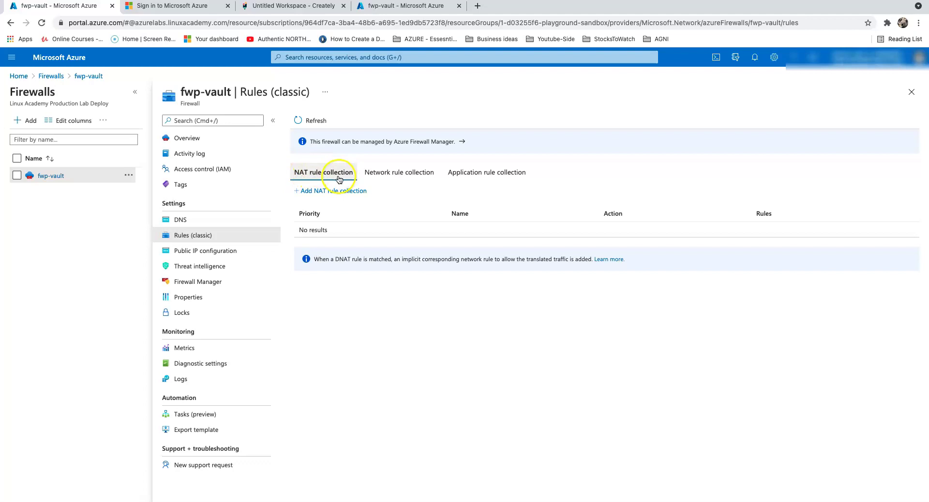
{"action": "left_click", "coordinate": [290, 7]}
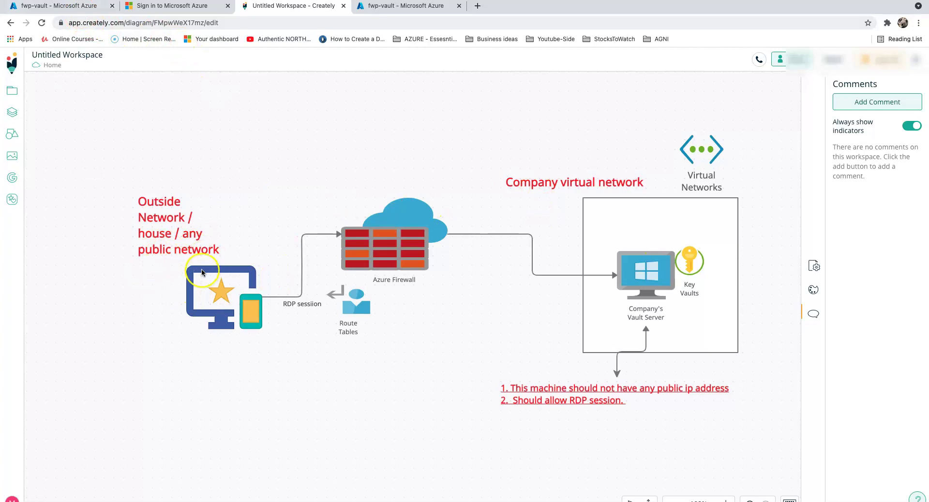
- Select the client computer, Company's Vault Server and Azure Firewall shapes, then return to fwp-vault's rules
{"action": "left_click", "coordinate": [215, 296]}
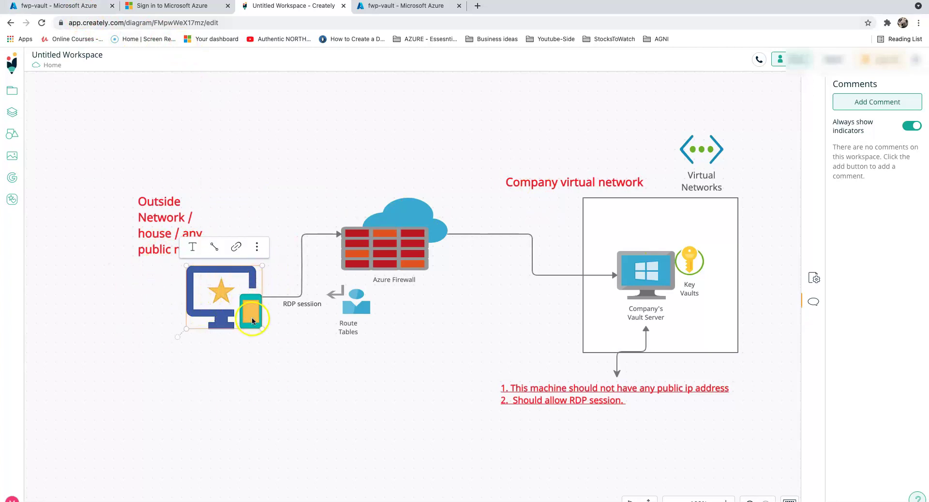
{"action": "left_click", "coordinate": [656, 279]}
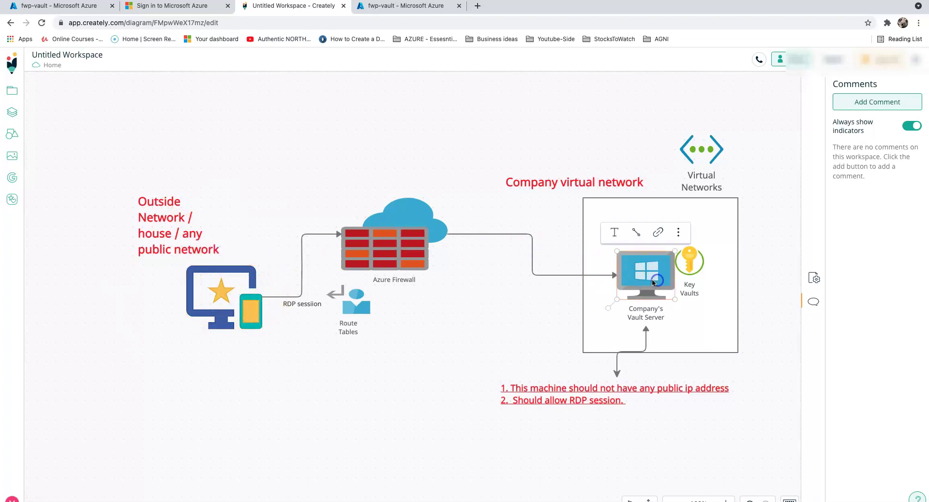
{"action": "left_click", "coordinate": [397, 252]}
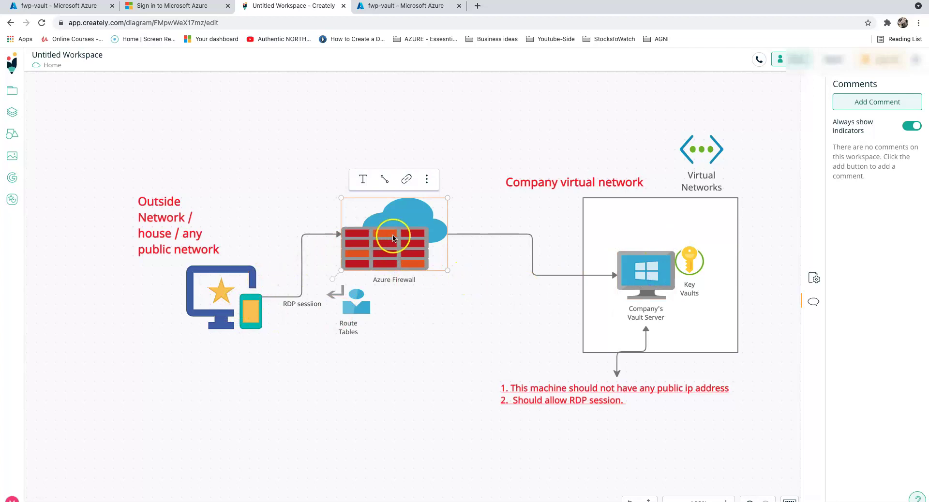
{"action": "left_click", "coordinate": [58, 6]}
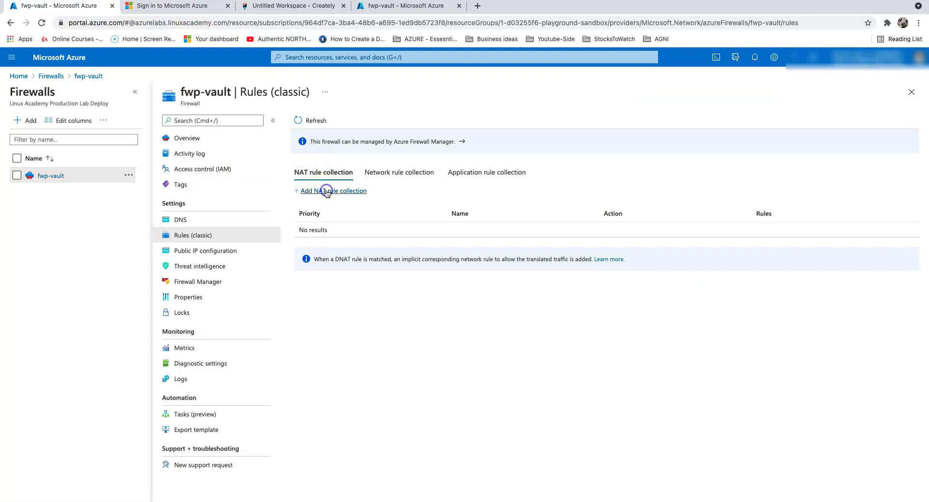
- Start NAT rule collection Natrule101 with priority 101
{"action": "left_click", "coordinate": [326, 191]}
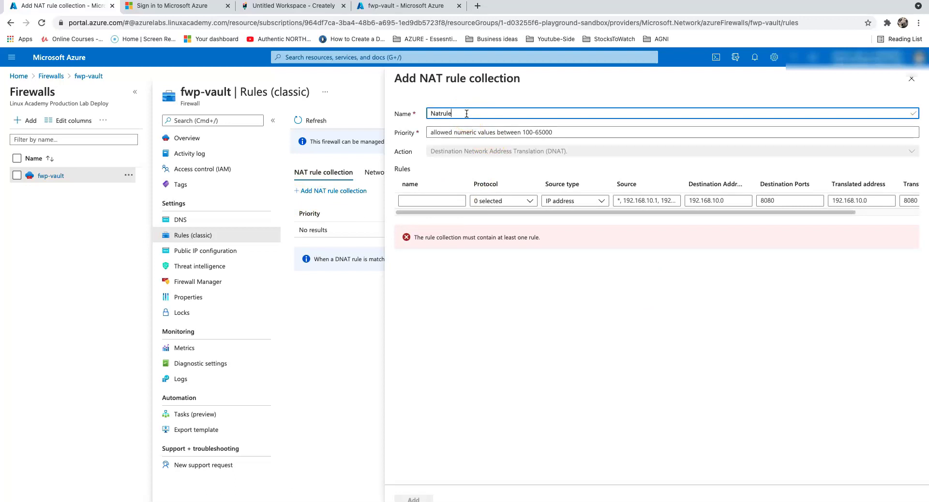
{"action": "left_click", "coordinate": [456, 132]}
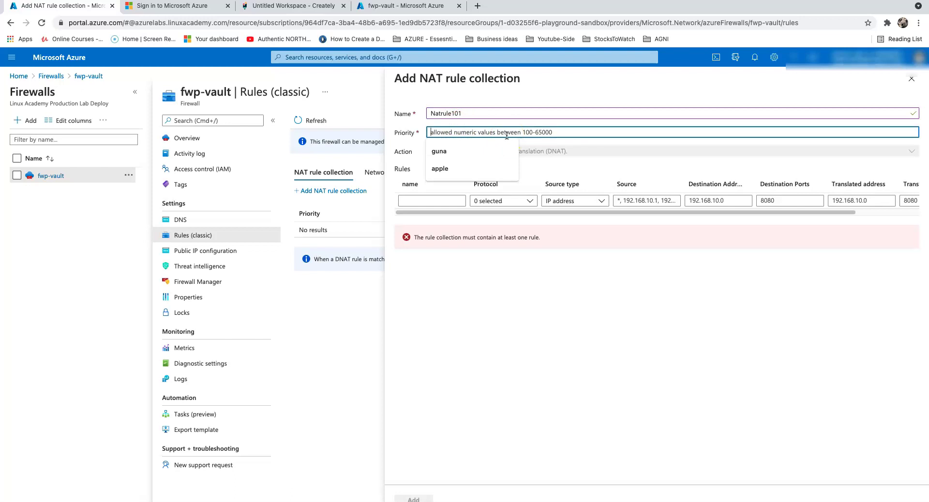
{"action": "type", "text": "101"}
- Add rule natrule101 using protocol TCP with source address *
{"action": "left_click", "coordinate": [443, 201]}
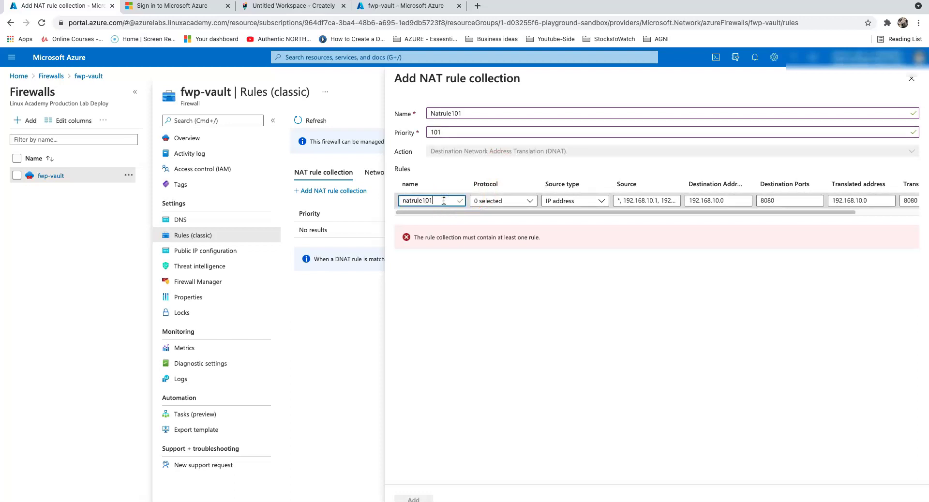
{"action": "left_click", "coordinate": [511, 200]}
{"action": "left_click", "coordinate": [479, 215]}
{"action": "left_click", "coordinate": [658, 265]}
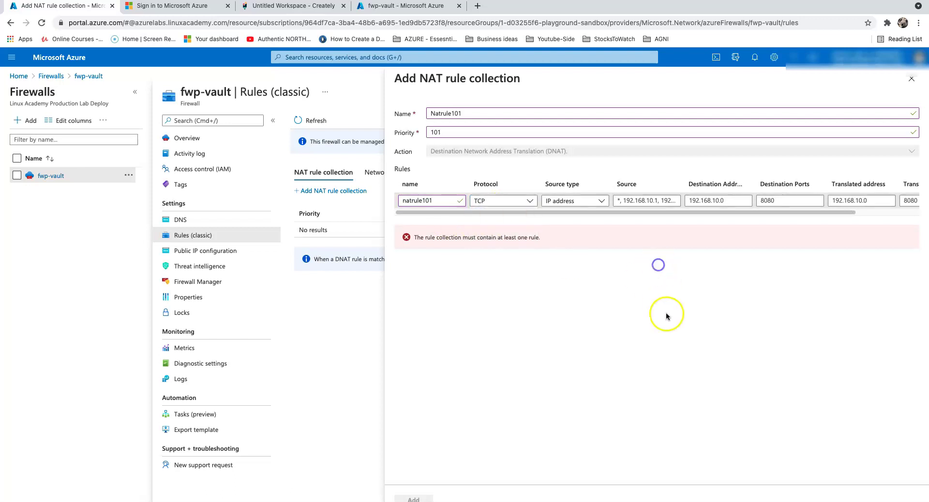
{"action": "left_click", "coordinate": [587, 201]}
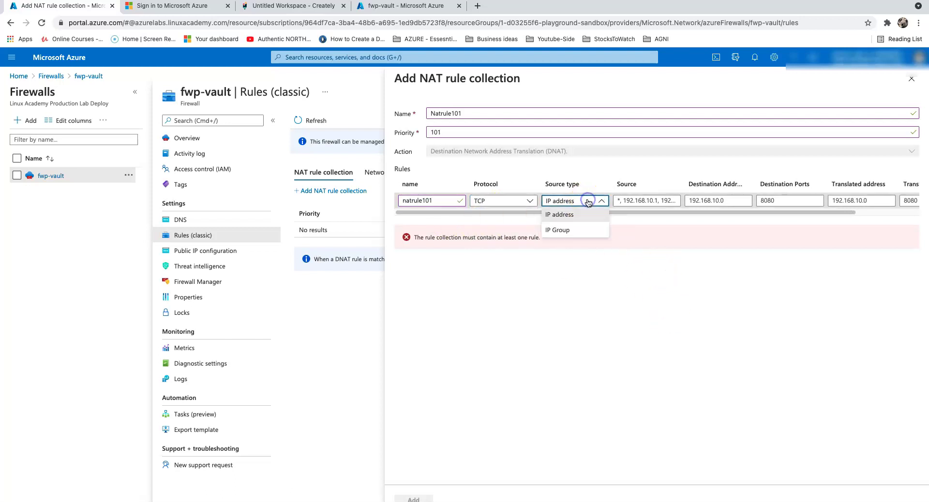
{"action": "left_click", "coordinate": [634, 201]}
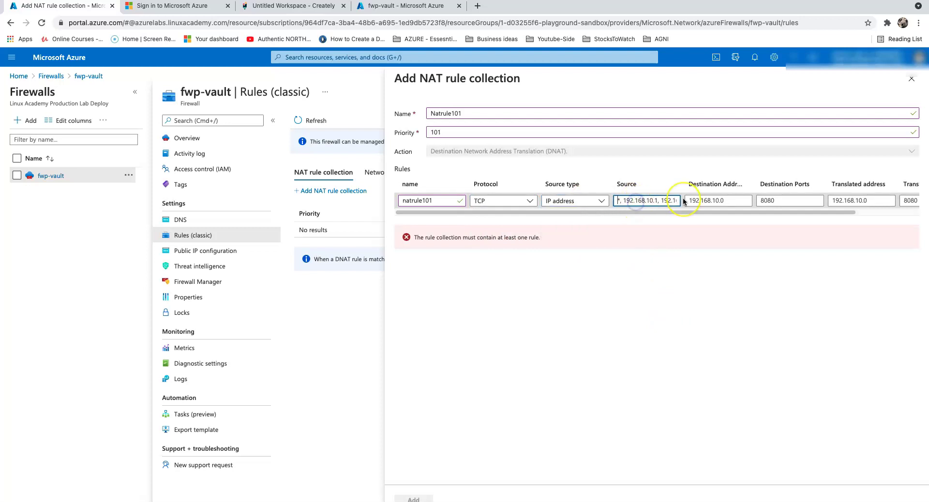
{"action": "key", "text": "ctrl+a"}
{"action": "type", "text": "*"}
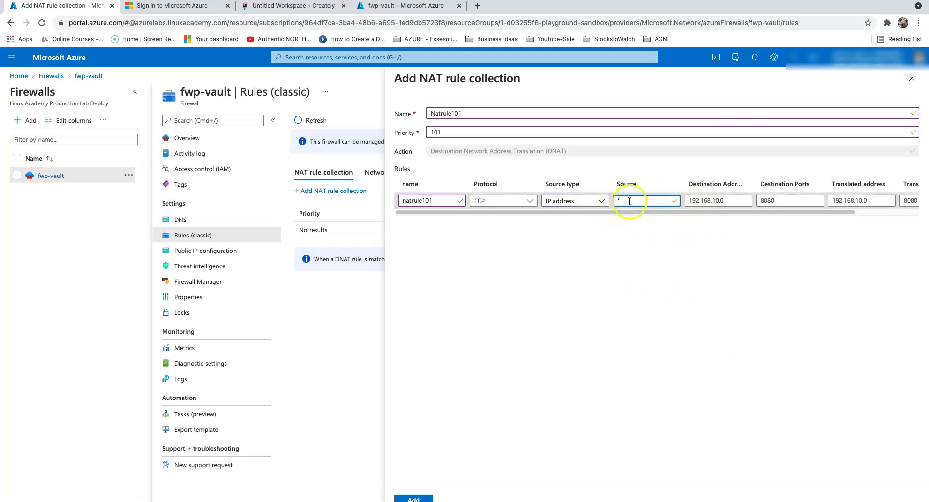
{"action": "left_click_drag", "start_coordinate": [632, 213], "coordinate": [695, 216]}
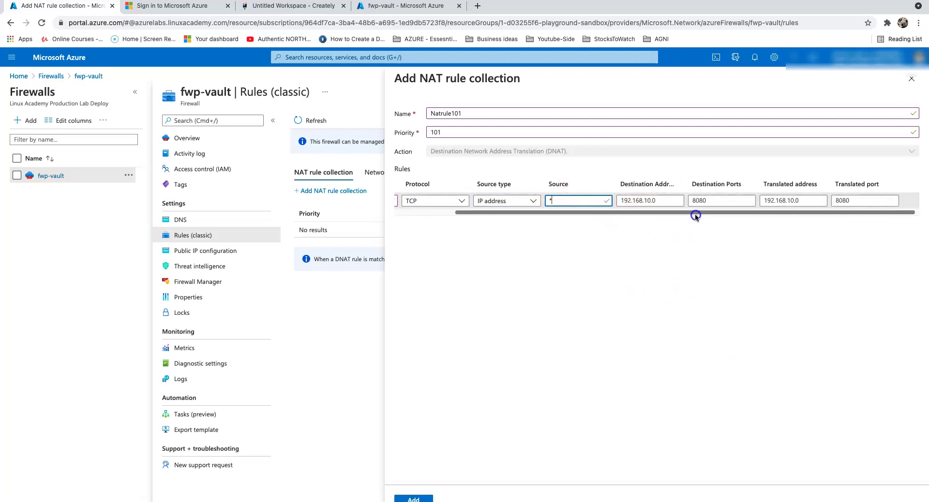
{"action": "left_click", "coordinate": [646, 201]}
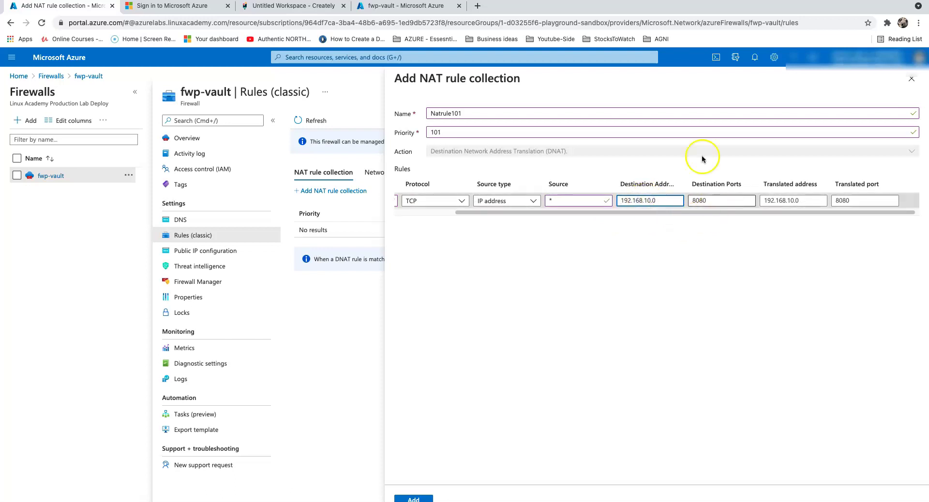
{"action": "left_click", "coordinate": [423, 5]}
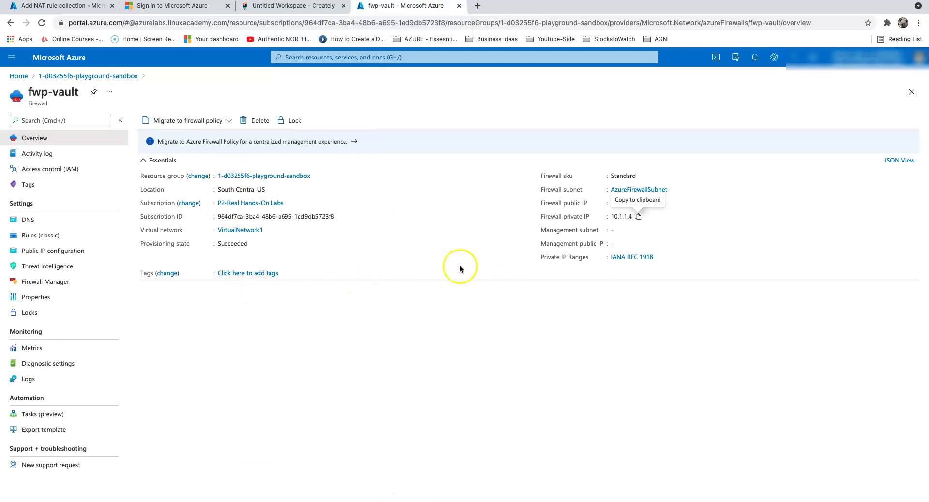
- Copy fwp-vault's public IP 52.152.103.137 into the NAT rule's destination address, with destination port 4001
{"action": "left_click", "coordinate": [54, 254]}
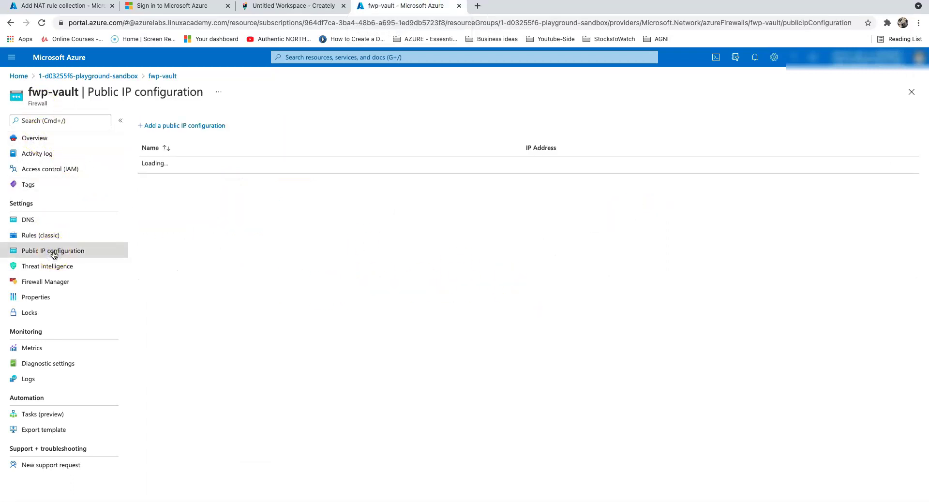
{"action": "left_click_drag", "start_coordinate": [522, 165], "coordinate": [567, 165]}
{"action": "right_click", "coordinate": [549, 165]}
{"action": "left_click", "coordinate": [574, 234]}
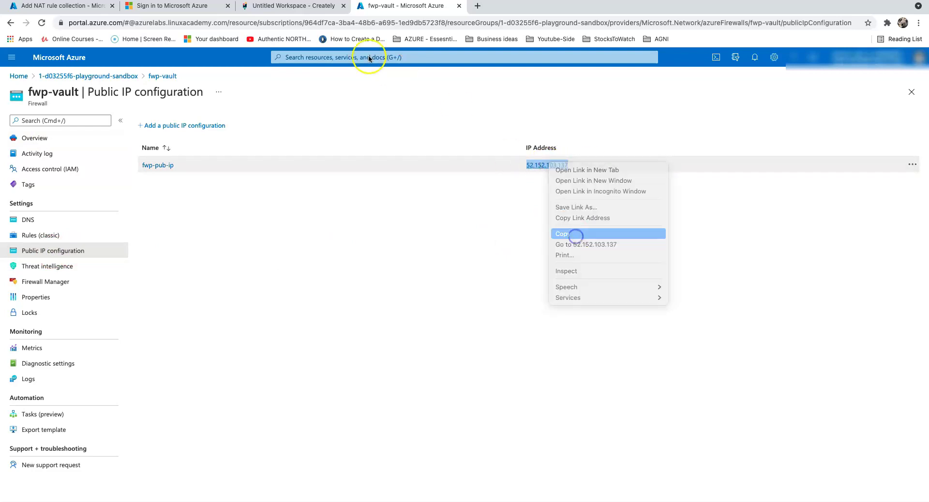
{"action": "left_click", "coordinate": [67, 5]}
{"action": "left_click", "coordinate": [639, 203]}
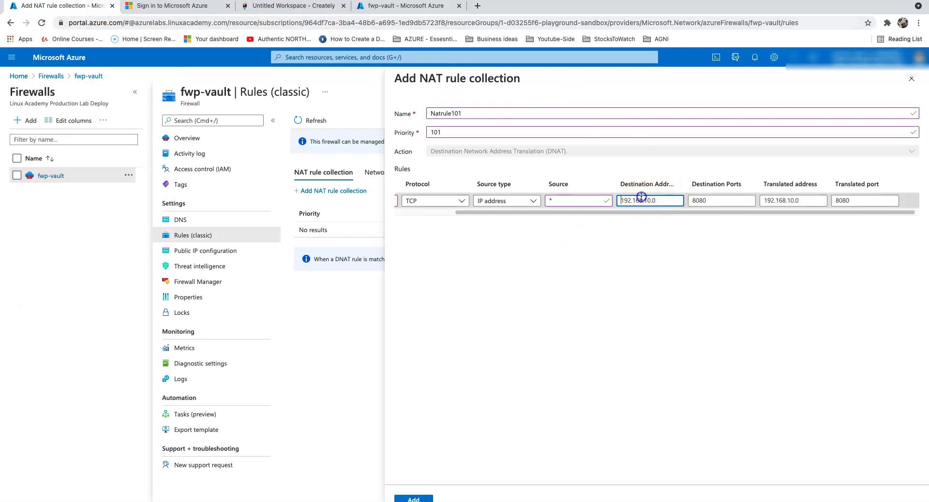
{"action": "key", "text": "super+v"}
{"action": "left_click", "coordinate": [714, 202]}
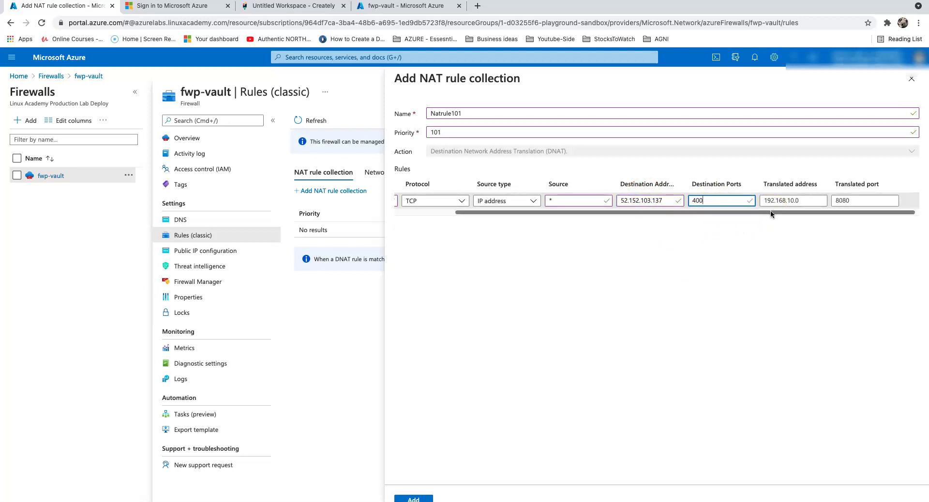
{"action": "type", "text": "400"}
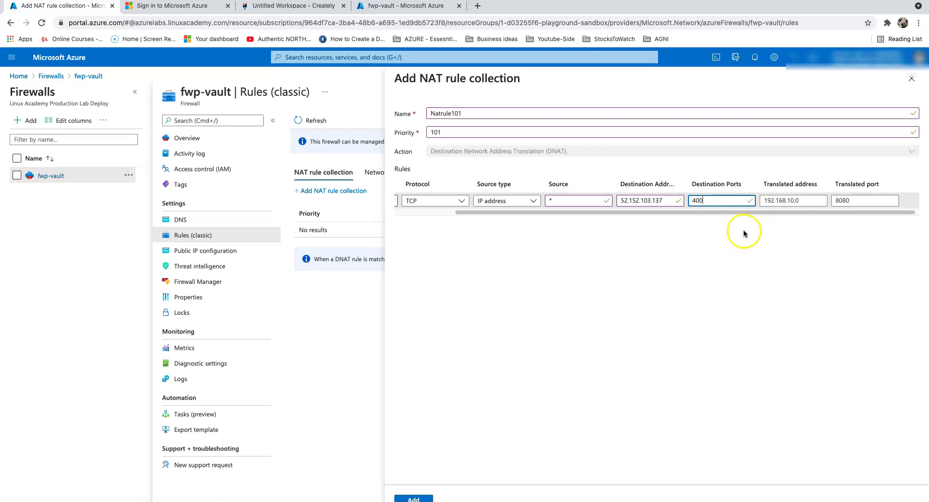
{"action": "type", "text": "1"}
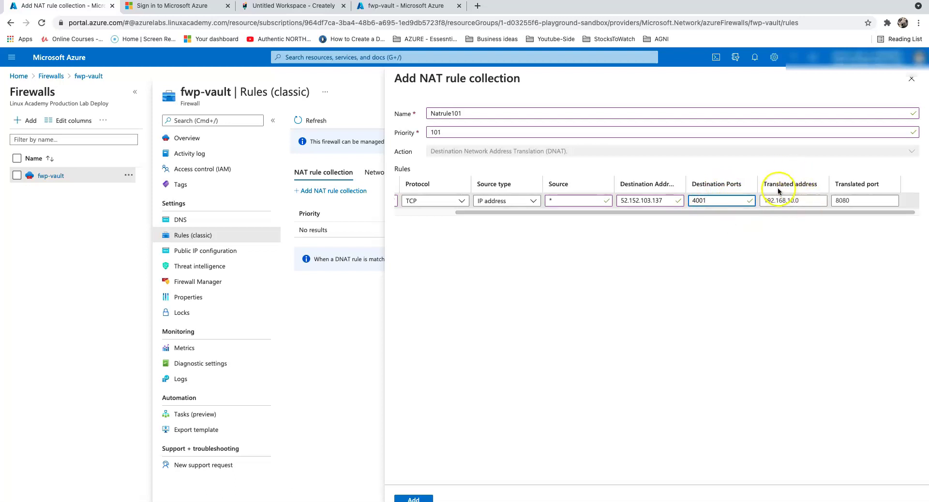
{"action": "left_click", "coordinate": [800, 201]}
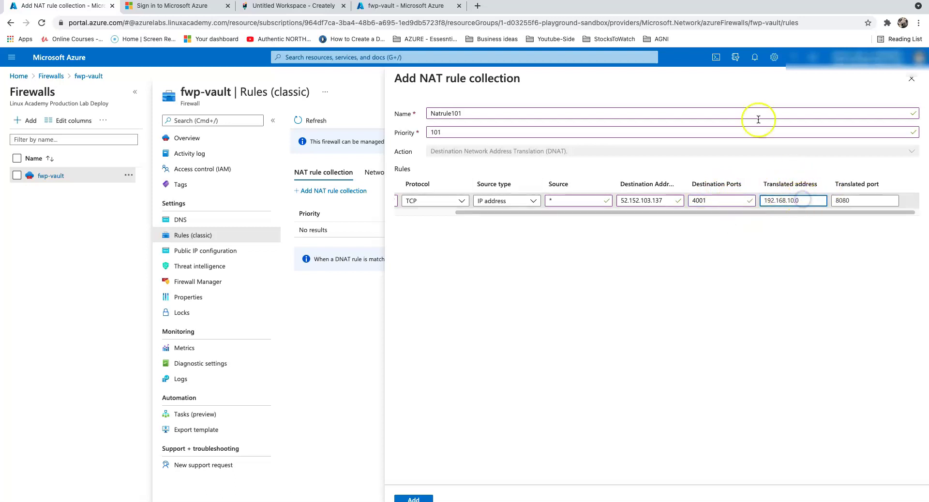
{"action": "left_click", "coordinate": [397, 5]}
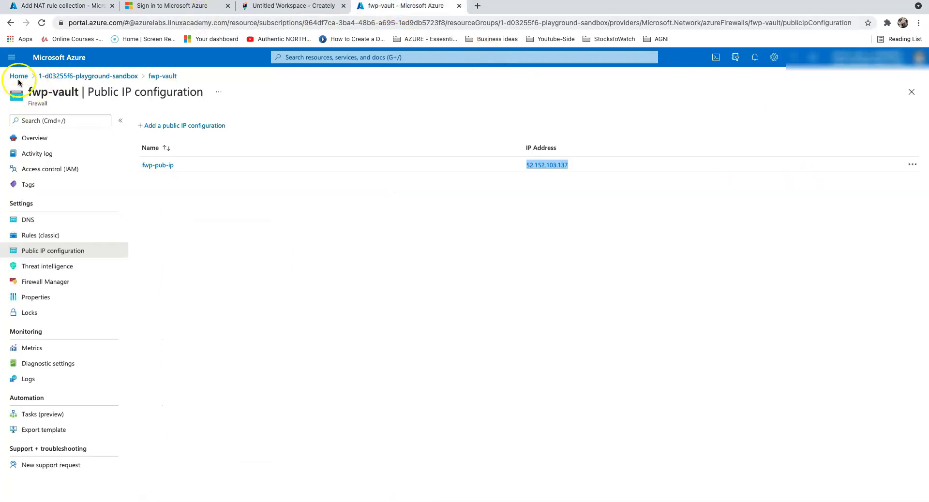
- Copy VaultServer9092's private IP address 10.0.0.5
{"action": "left_click", "coordinate": [19, 80]}
{"action": "left_click", "coordinate": [433, 111]}
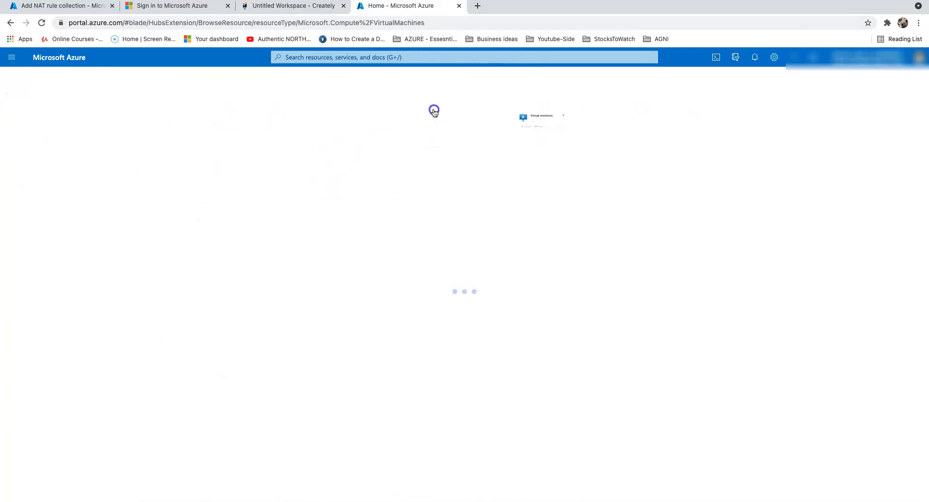
{"action": "left_click", "coordinate": [50, 196]}
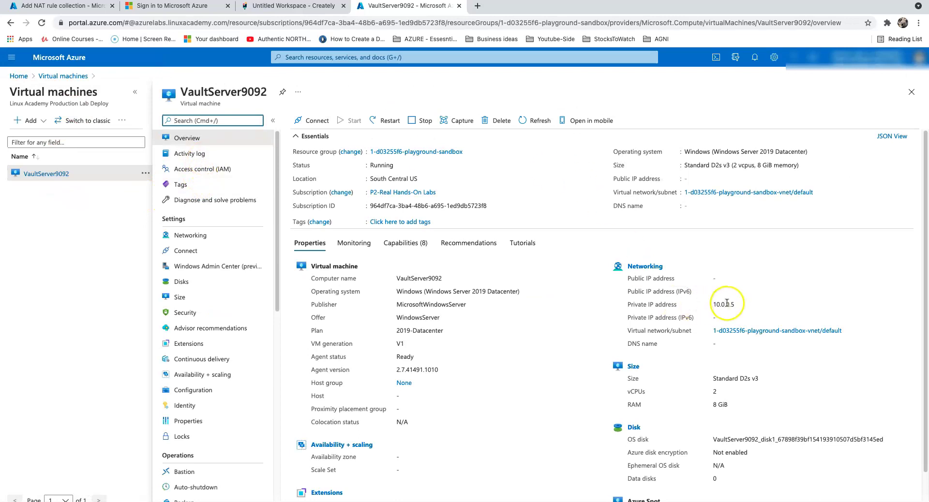
{"action": "double_click", "coordinate": [723, 304]}
{"action": "right_click", "coordinate": [723, 303]}
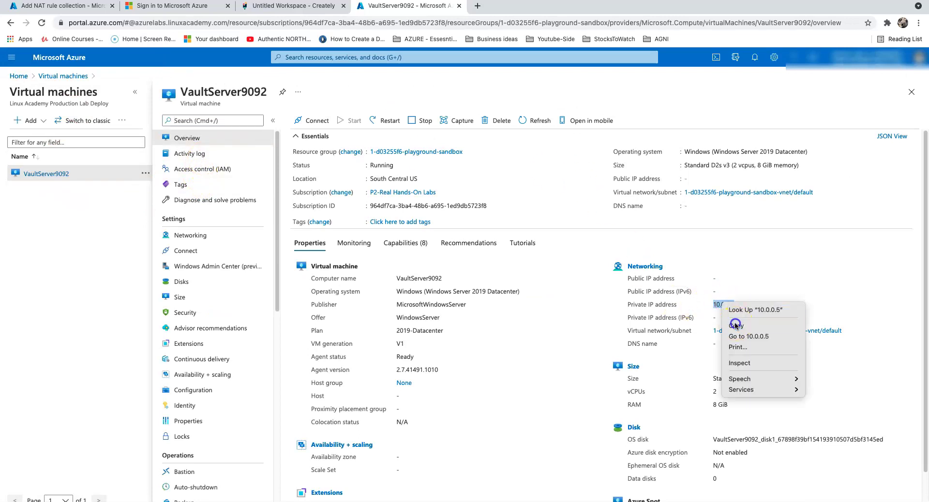
{"action": "left_click", "coordinate": [734, 325]}
- Set the translated address 10.0.0.5 and port 3389, and add the Natrule101 collection
{"action": "left_click", "coordinate": [63, 5]}
{"action": "left_click", "coordinate": [793, 201]}
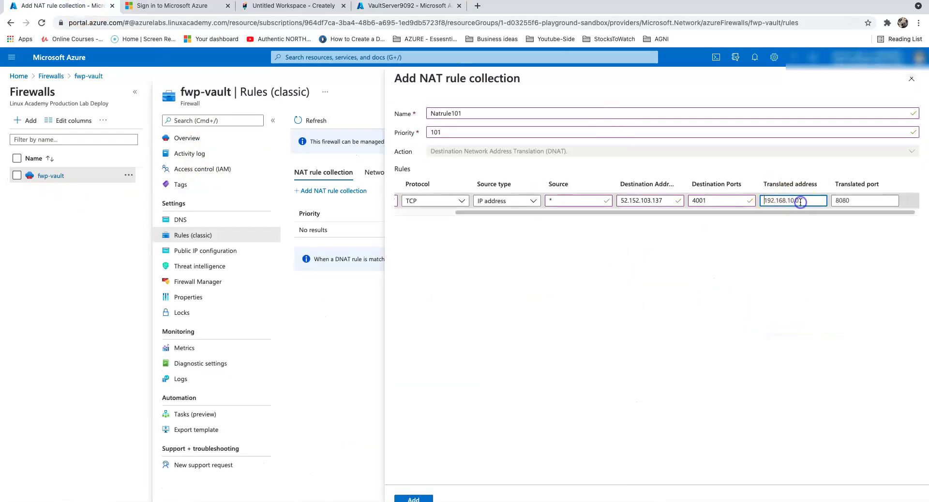
{"action": "left_click", "coordinate": [875, 202]}
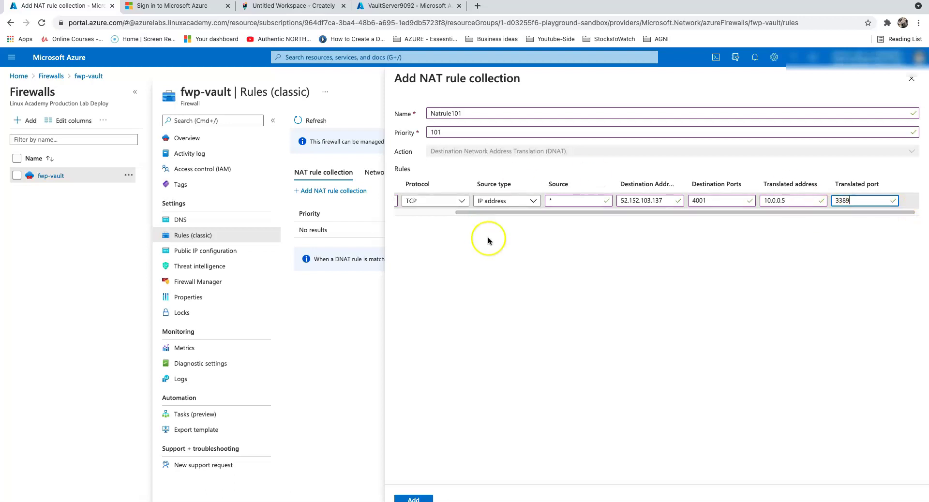
{"action": "left_click", "coordinate": [415, 498]}
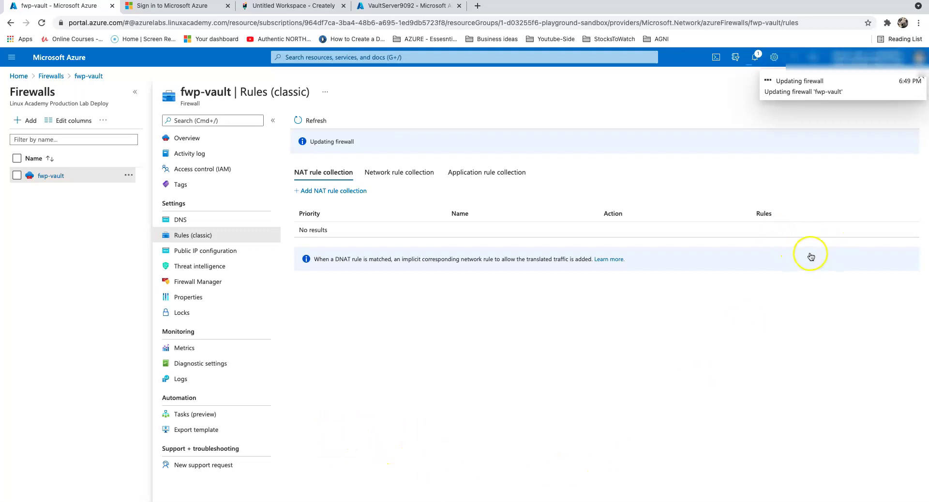
{"action": "left_click", "coordinate": [271, 9]}
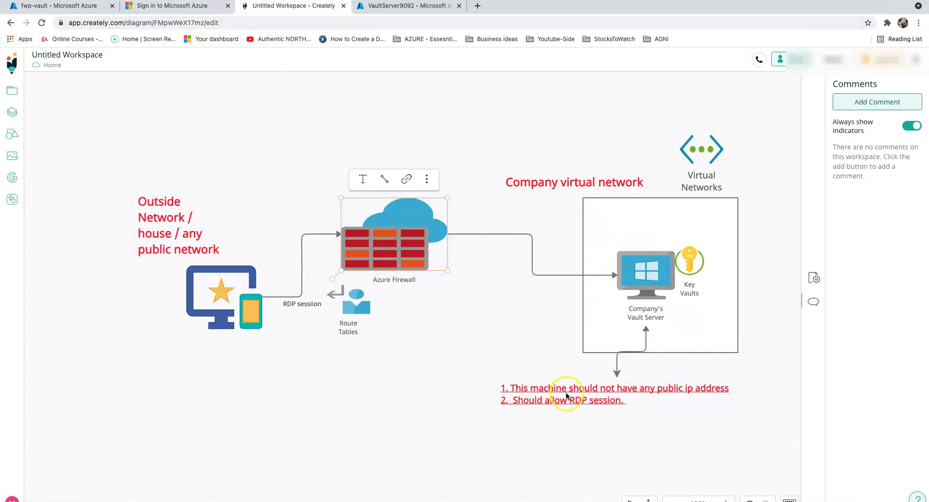
- Select the client computer and Vault Server in the diagram, then return to fwp-vault in Azure
{"action": "left_click", "coordinate": [232, 296]}
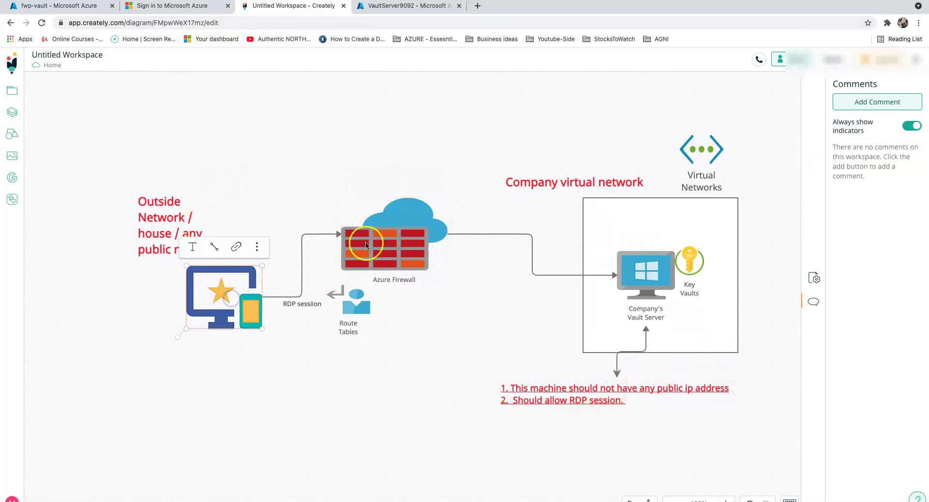
{"action": "left_click", "coordinate": [657, 282]}
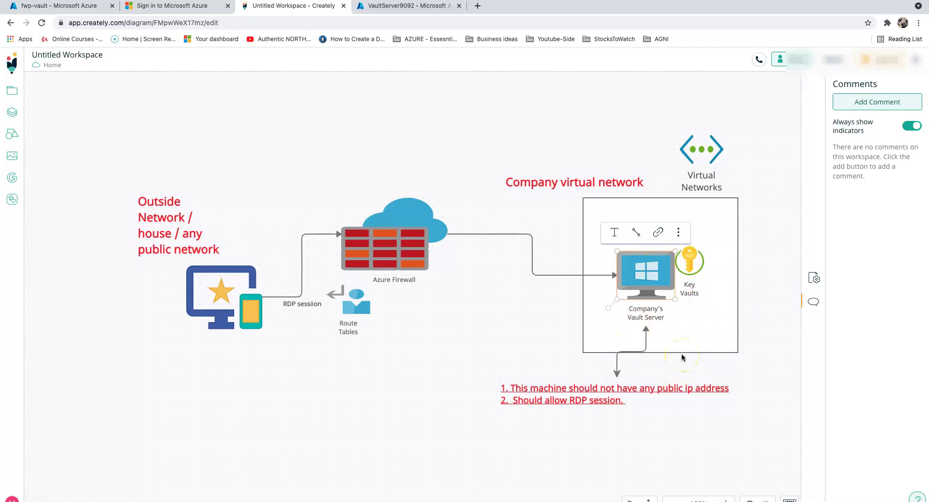
{"action": "left_click", "coordinate": [70, 6]}
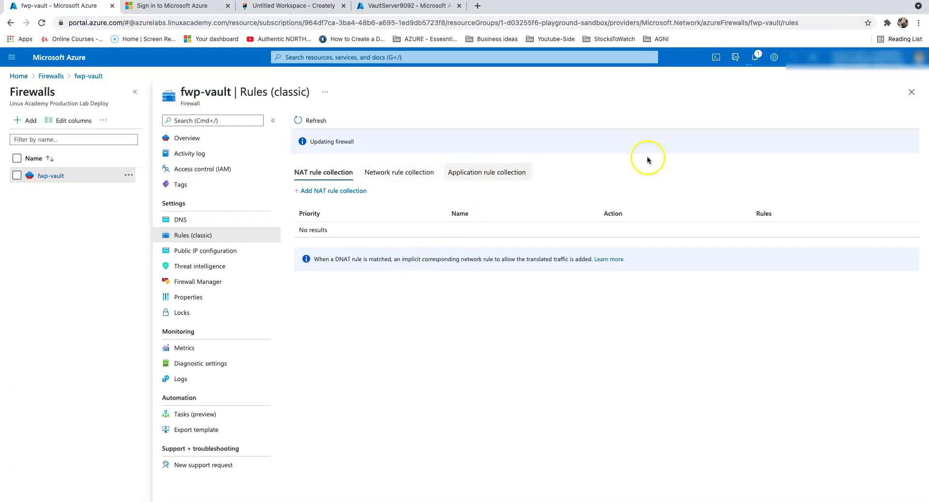
- Check notifications, refresh to see Natrule101 listed, then show the empty Application rule collections
{"action": "left_click", "coordinate": [754, 59]}
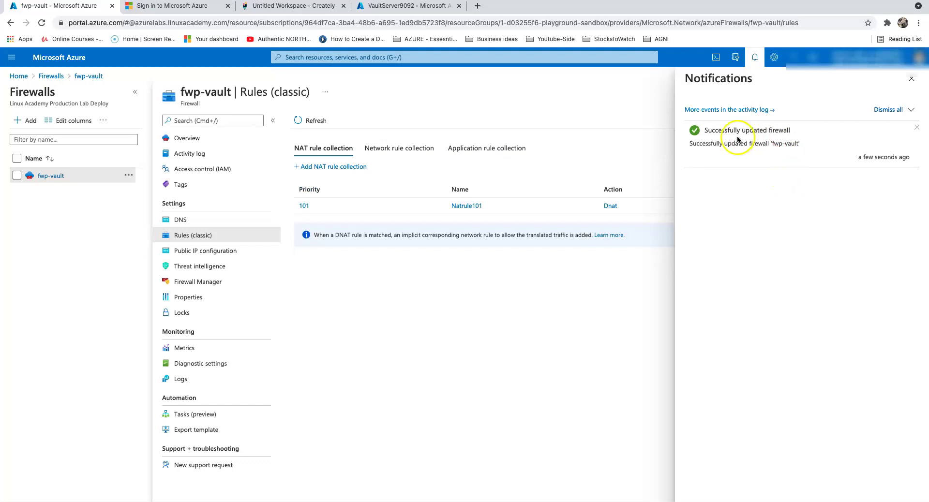
{"action": "left_click", "coordinate": [916, 85]}
{"action": "left_click", "coordinate": [311, 117]}
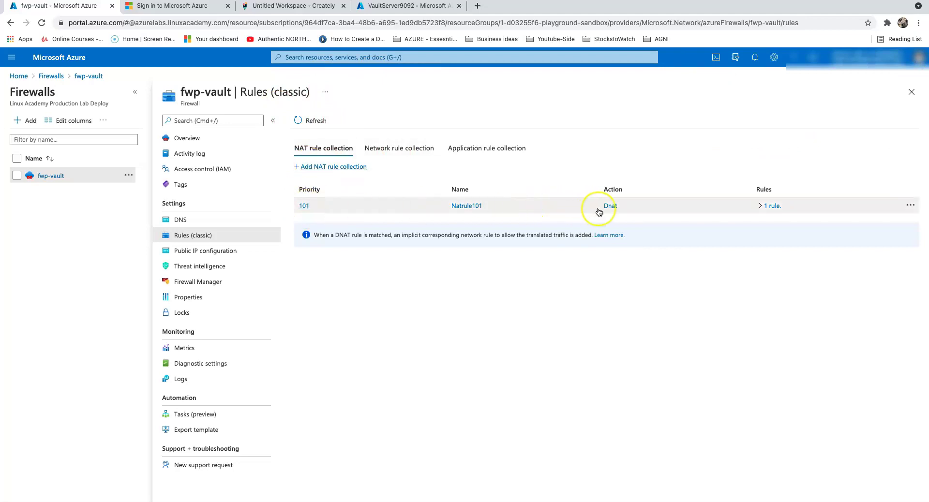
{"action": "left_click", "coordinate": [468, 152]}
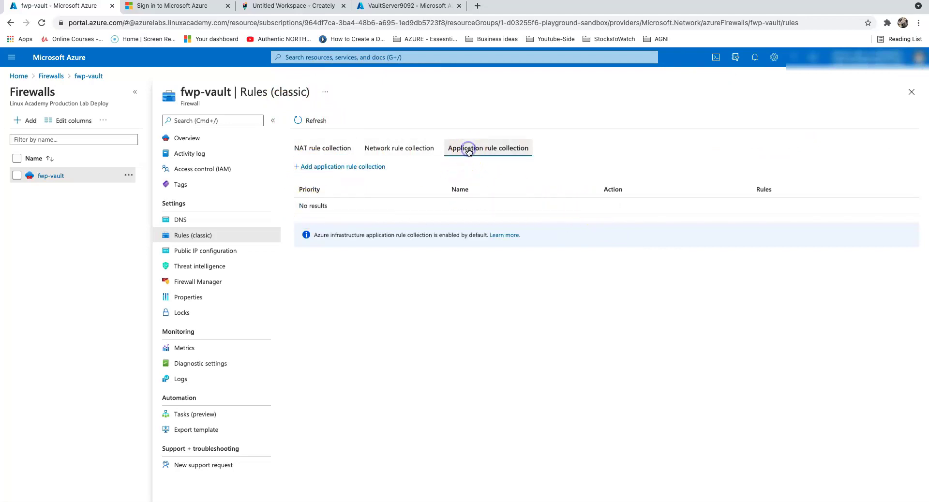
- Start application rule collection app101 with priority 101 and action Deny
{"action": "left_click", "coordinate": [338, 167]}
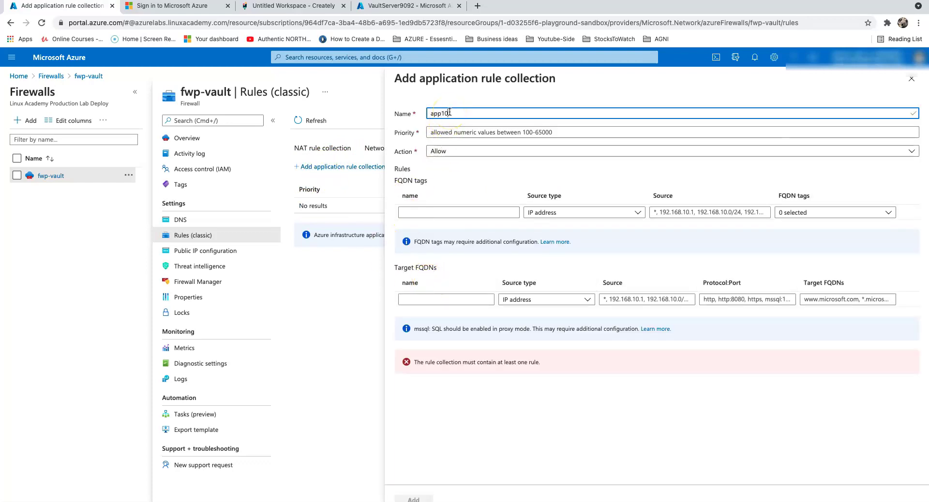
{"action": "key", "text": "Tab"}
{"action": "type", "text": "10"}
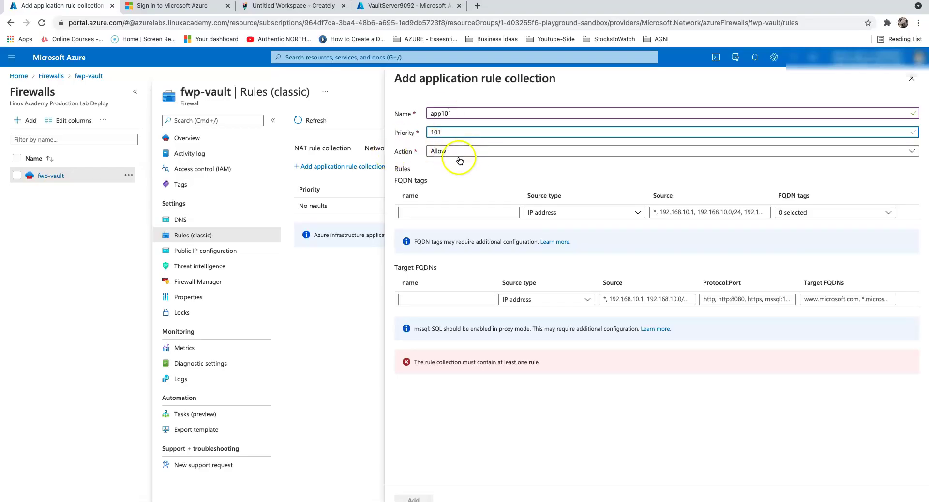
{"action": "left_click", "coordinate": [507, 151]}
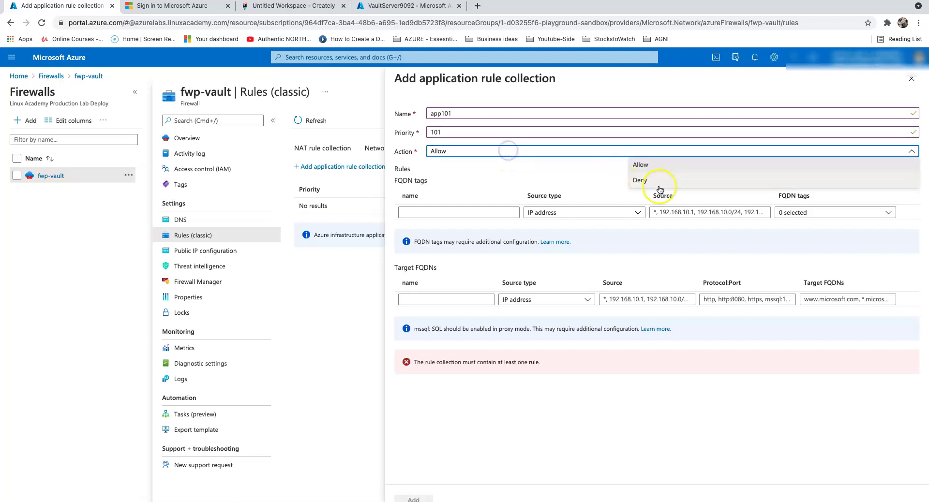
{"action": "left_click", "coordinate": [646, 180]}
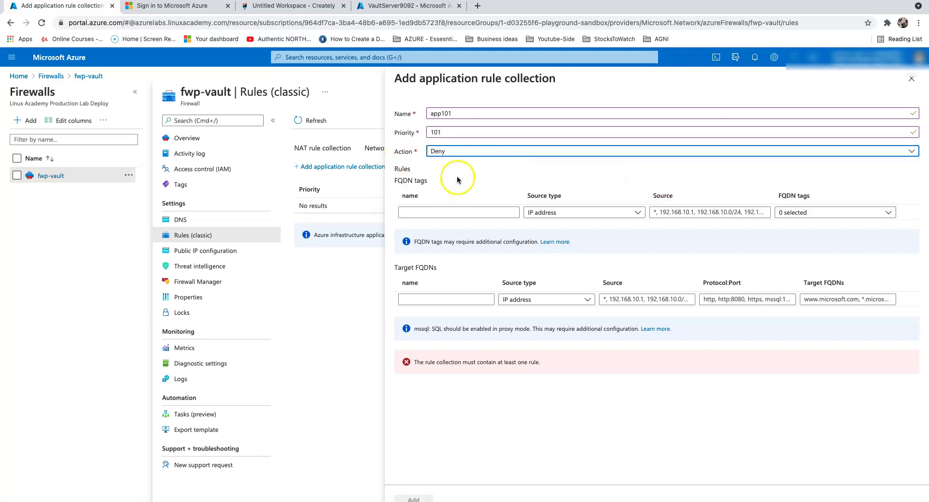
- Name the target FQDN rule DenyRule, keeping IP address as its source type
{"action": "left_click", "coordinate": [426, 300]}
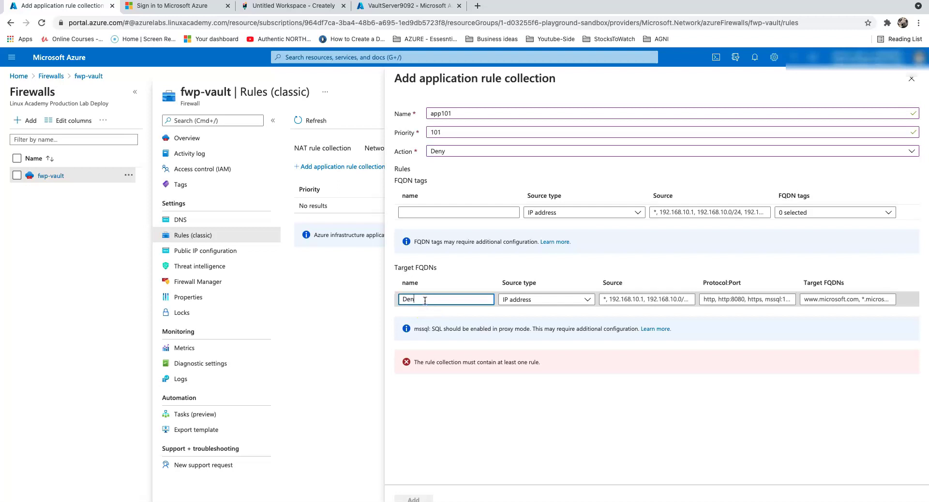
{"action": "type", "text": "DenyRule"}
{"action": "left_click", "coordinate": [561, 302]}
{"action": "left_click", "coordinate": [563, 303]}
{"action": "left_click", "coordinate": [637, 299]}
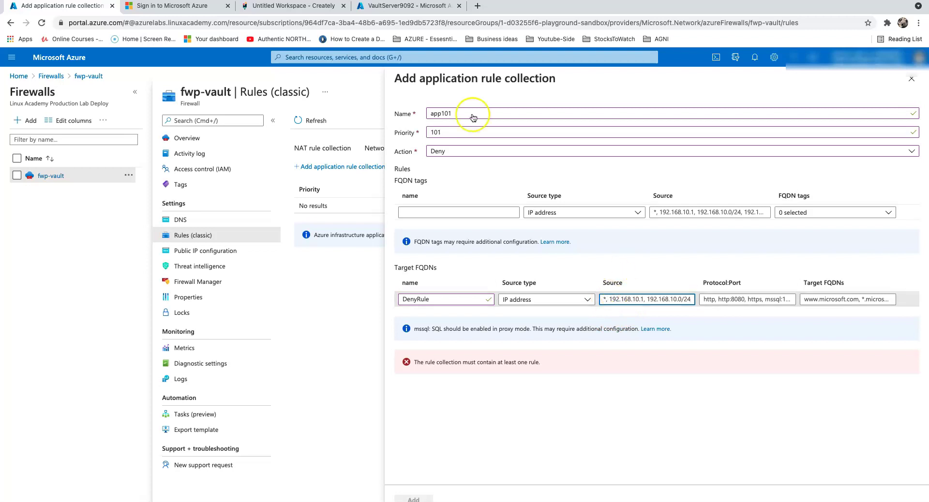
- Copy the VM's private IP 10.0.0.5 and paste it as DenyRule's source
{"action": "left_click", "coordinate": [409, 7]}
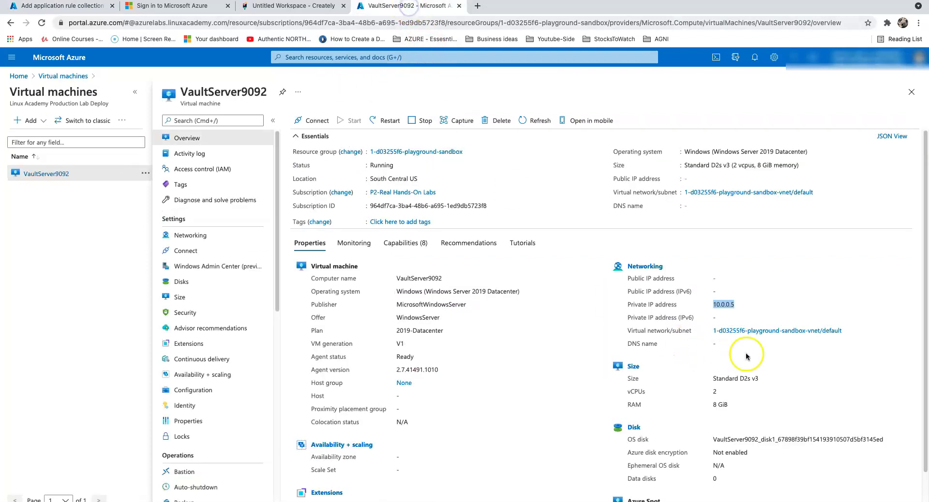
{"action": "left_click", "coordinate": [769, 288]}
{"action": "right_click", "coordinate": [724, 303]}
{"action": "left_click", "coordinate": [748, 323]}
{"action": "left_click", "coordinate": [63, 6]}
{"action": "left_click", "coordinate": [633, 298]}
{"action": "key", "text": "ctrl+v"}
{"action": "left_click", "coordinate": [734, 299]}
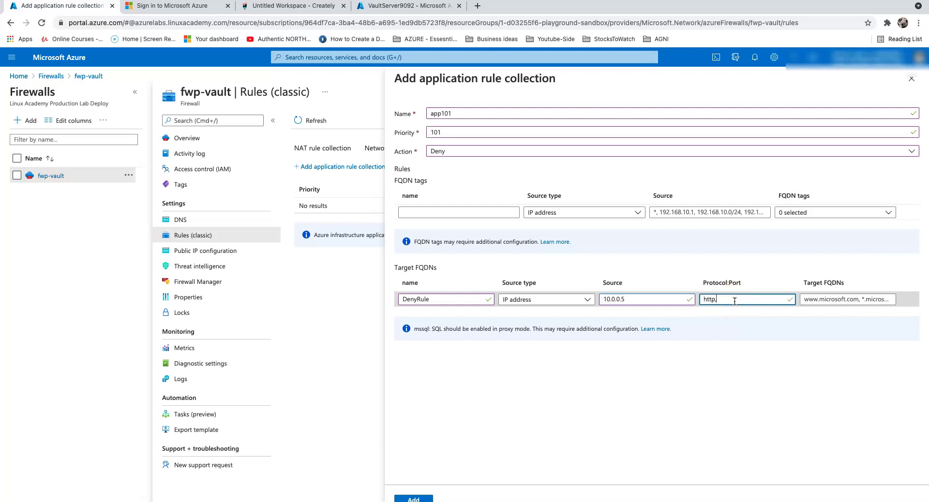
{"action": "left_click", "coordinate": [831, 300]}
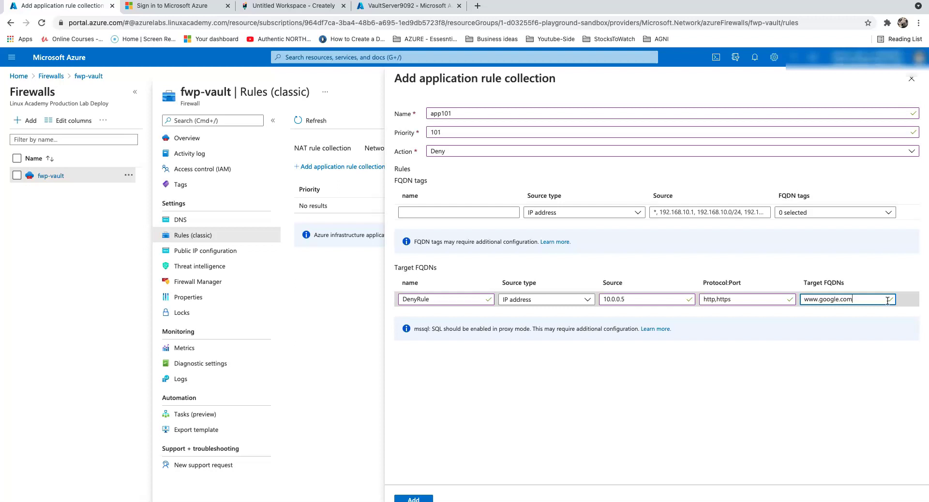
{"action": "left_click", "coordinate": [866, 398]}
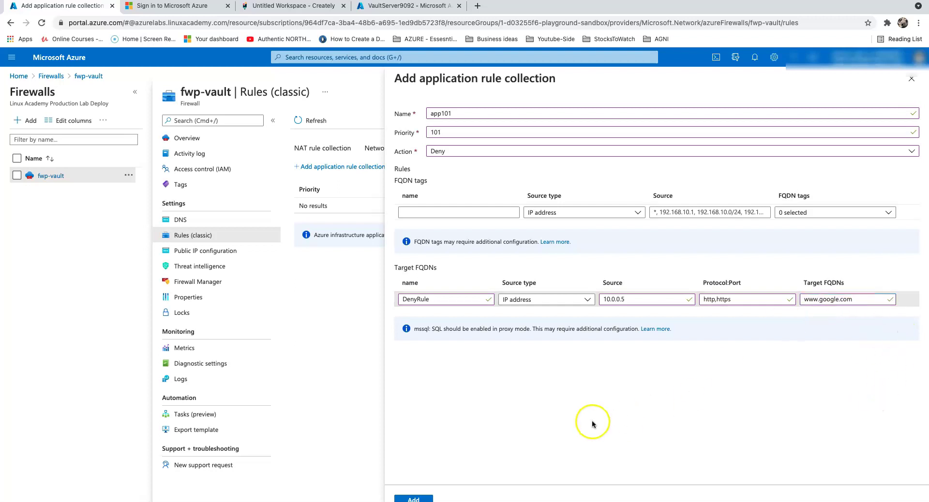
{"action": "left_click", "coordinate": [415, 498]}
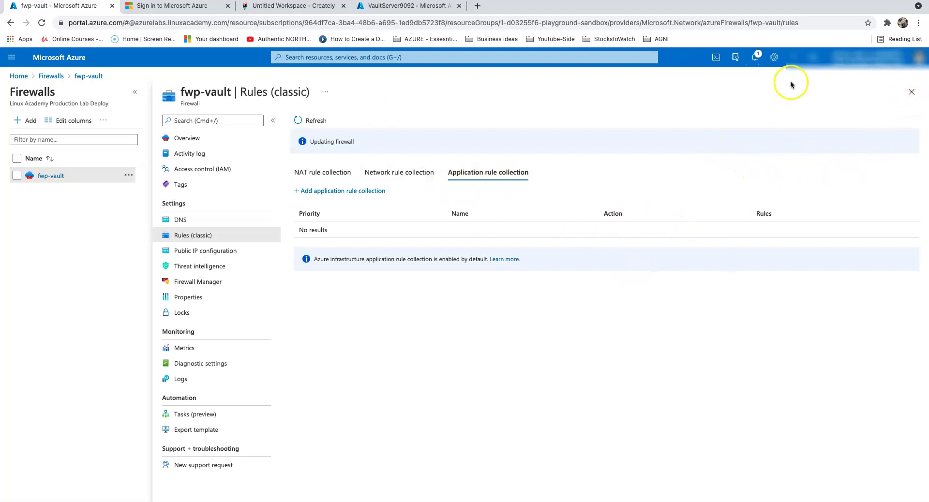
- Check notifications and the rule collections to confirm app101 Deny and Natrule101 saved, then return to Firewalls
{"action": "left_click", "coordinate": [753, 57]}
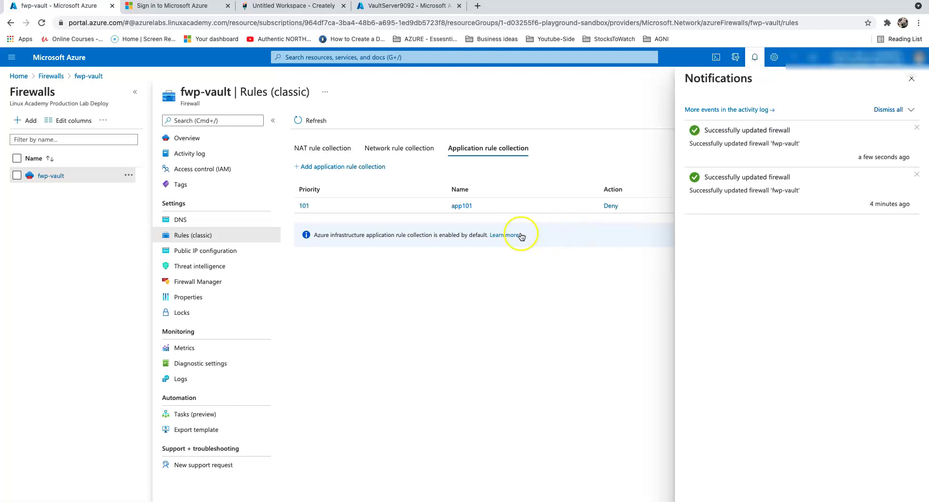
{"action": "left_click", "coordinate": [911, 78]}
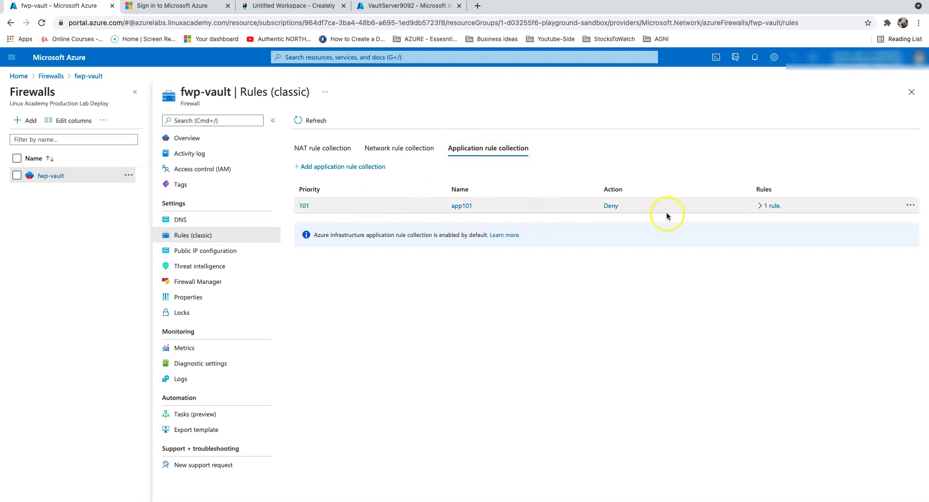
{"action": "left_click", "coordinate": [338, 149]}
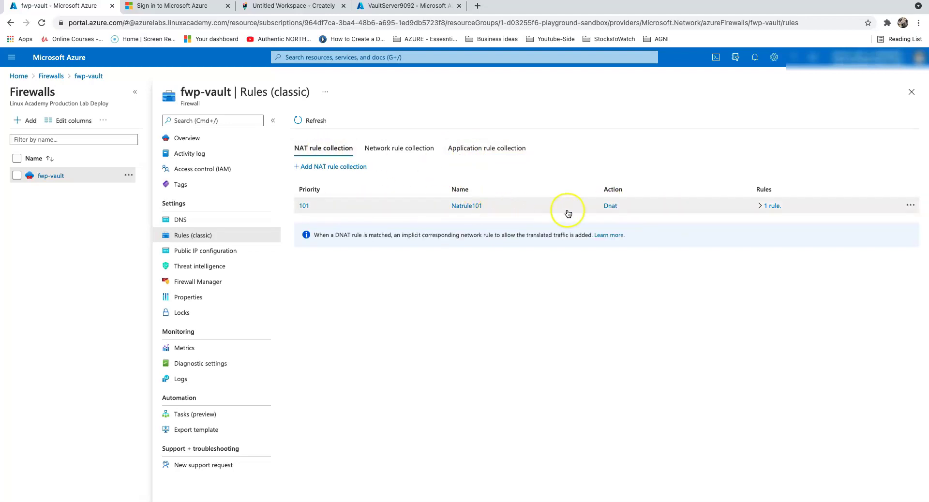
{"action": "left_click", "coordinate": [49, 77]}
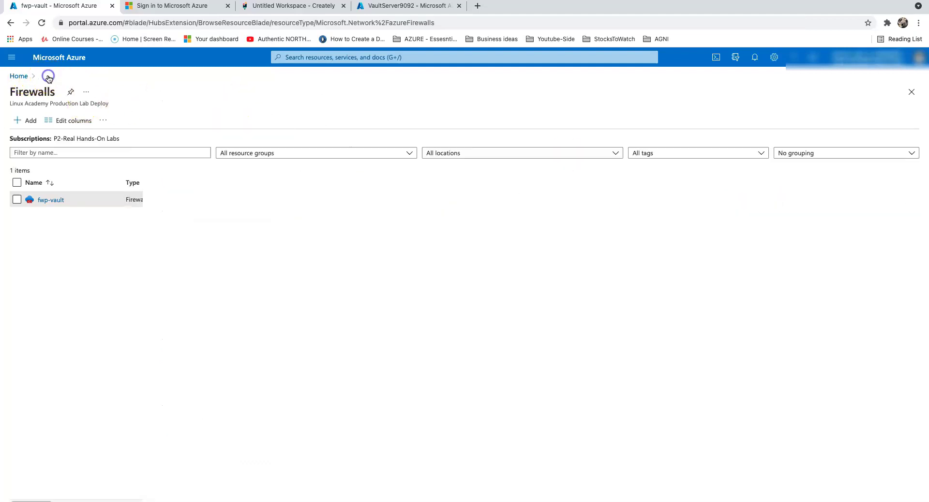
- Copy fwp-vault's public IP address 52.152.103.137 from its Public IP configuration
{"action": "left_click", "coordinate": [51, 201]}
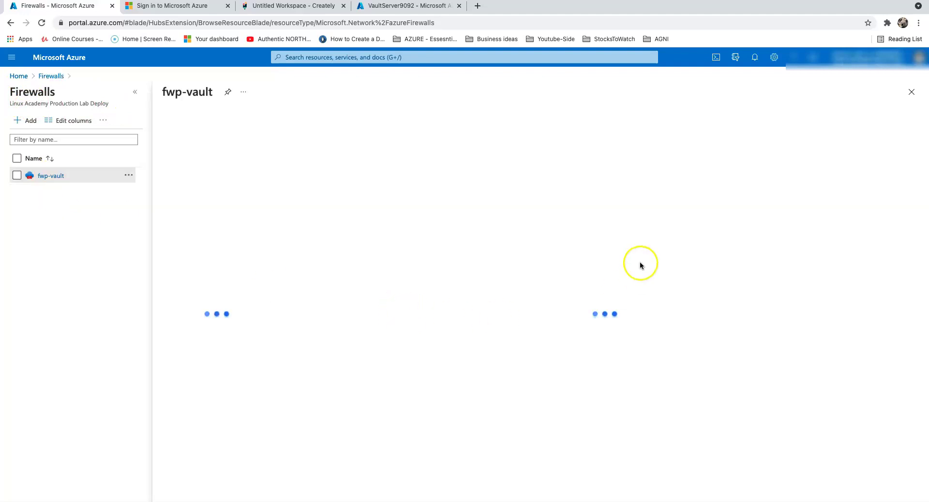
{"action": "left_click", "coordinate": [234, 247]}
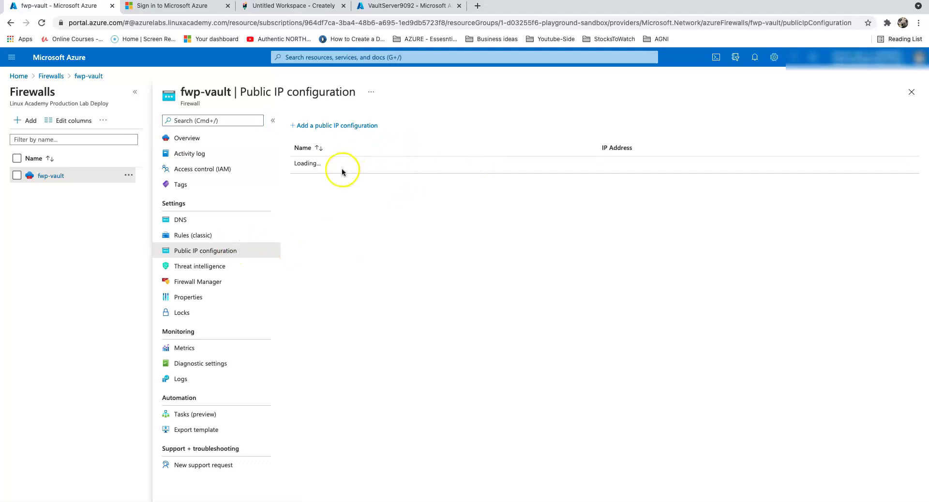
{"action": "left_click_drag", "start_coordinate": [653, 165], "coordinate": [595, 165]}
{"action": "right_click", "coordinate": [616, 165]}
{"action": "left_click", "coordinate": [651, 236]}
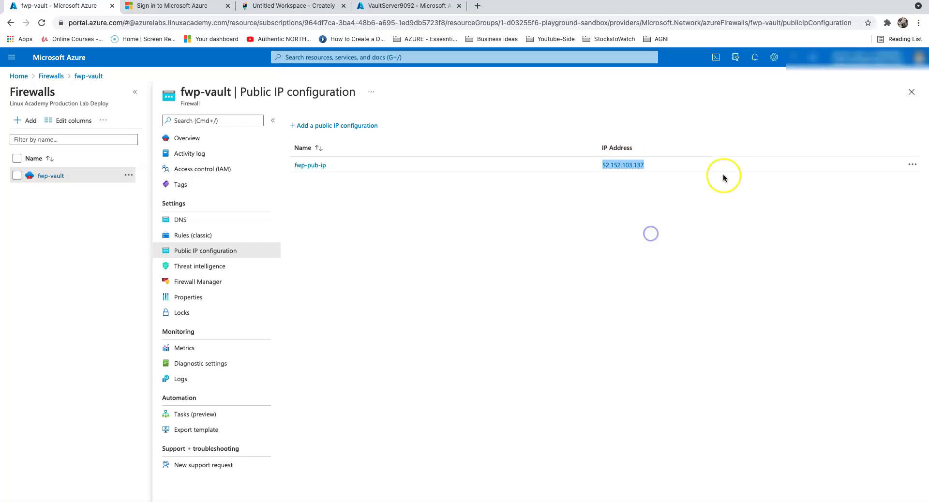
{"action": "key", "text": "F11"}
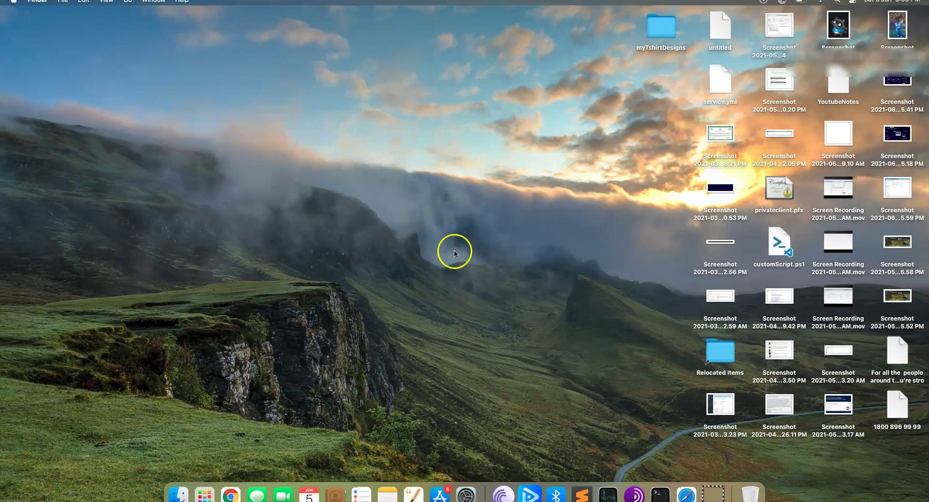
- Launch Microsoft Remote Desktop from the app launcher
{"action": "key", "text": "F4"}
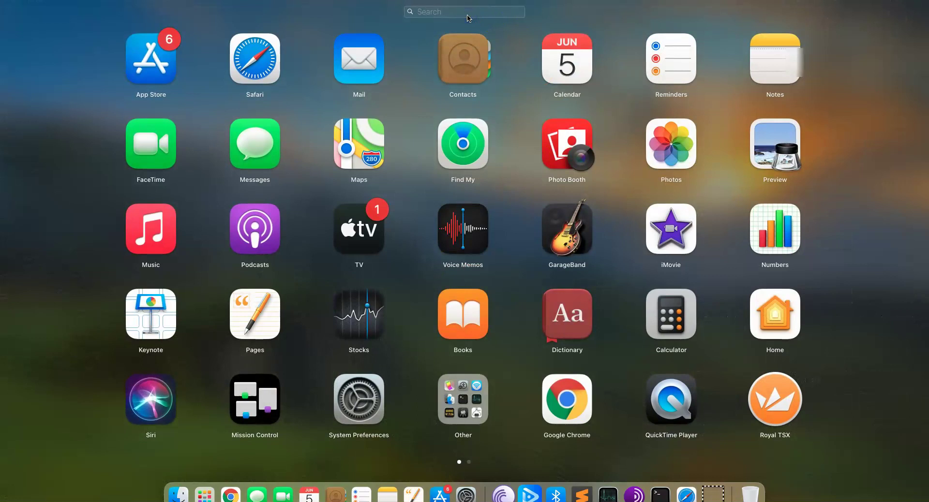
{"action": "type", "text": "rdp"}
{"action": "key", "text": "BackSpace"}
{"action": "key", "text": "BackSpace"}
{"action": "type", "text": "micrr"}
{"action": "key", "text": "BackSpace"}
{"action": "left_click", "coordinate": [446, 70]}
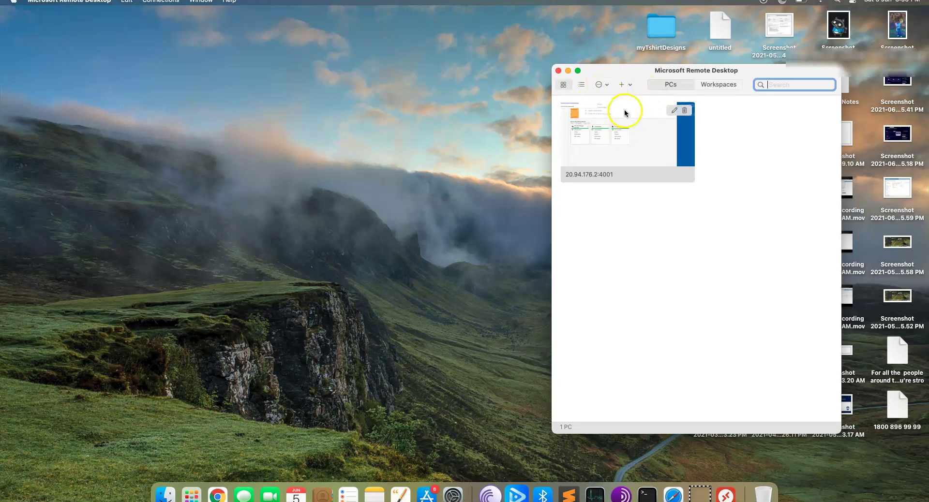
- Add a new PC named 52.152.103.137:4001 using the pasted firewall IP
{"action": "left_click", "coordinate": [623, 85]}
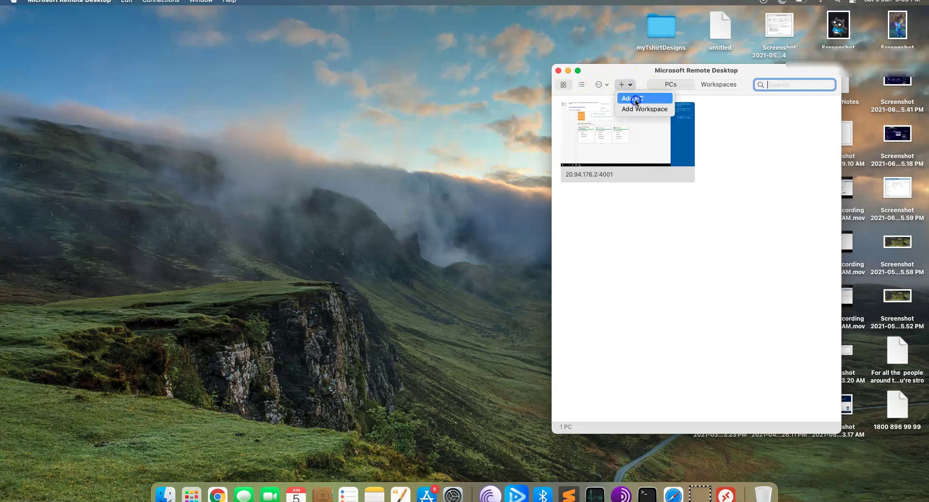
{"action": "left_click", "coordinate": [636, 99]}
{"action": "key", "text": "super+v"}
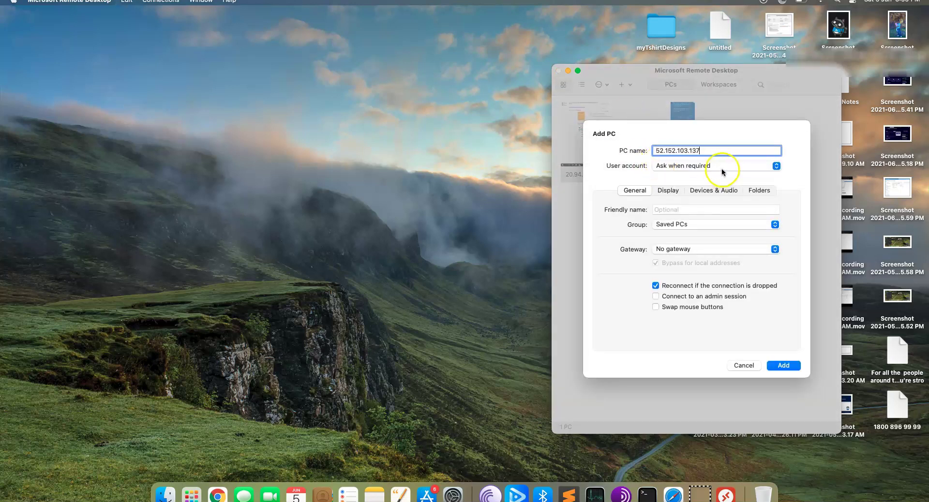
{"action": "type", "text": ":4001"}
{"action": "left_click", "coordinate": [783, 365]}
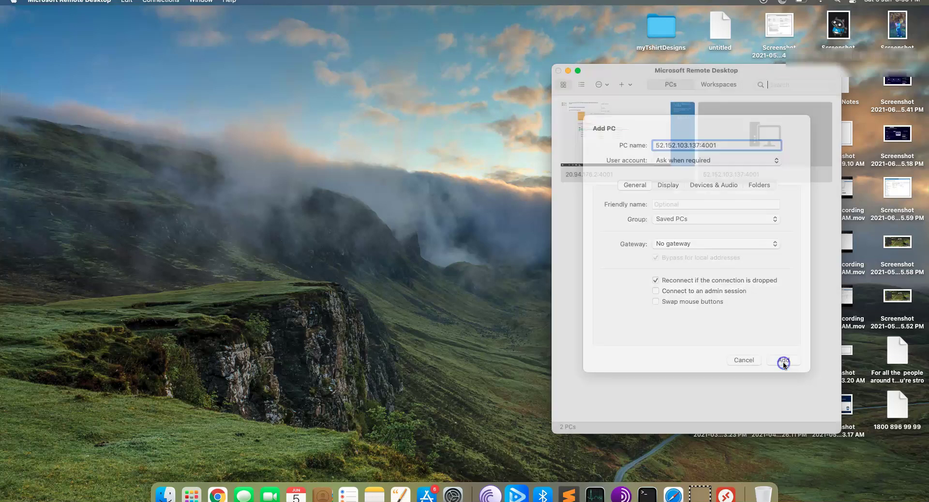
- Connect to 52.152.103.137:4001 with the VM's username and password, accepting the unverified certificate
{"action": "right_click", "coordinate": [739, 123]}
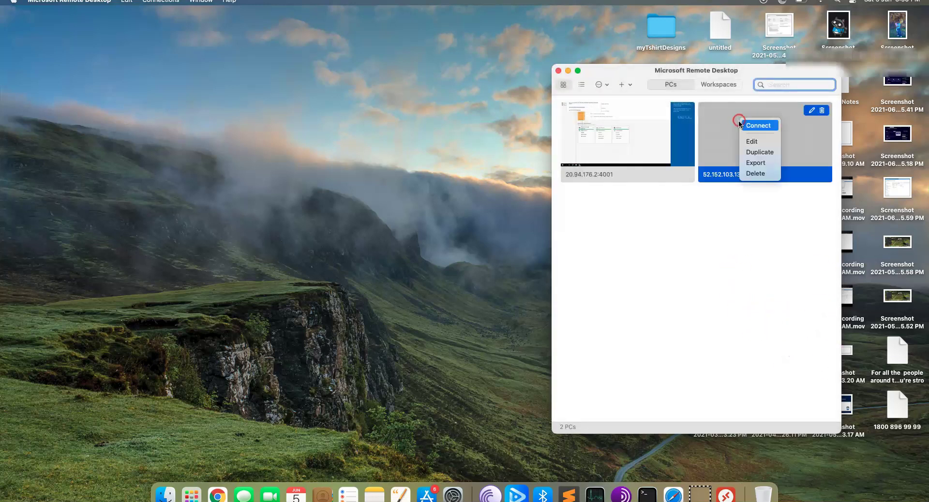
{"action": "left_click", "coordinate": [744, 127]}
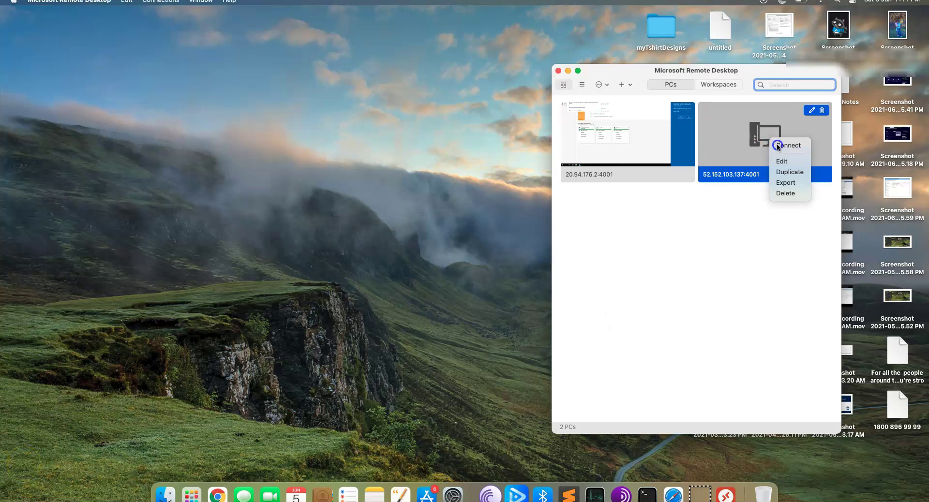
{"action": "left_click", "coordinate": [777, 144]}
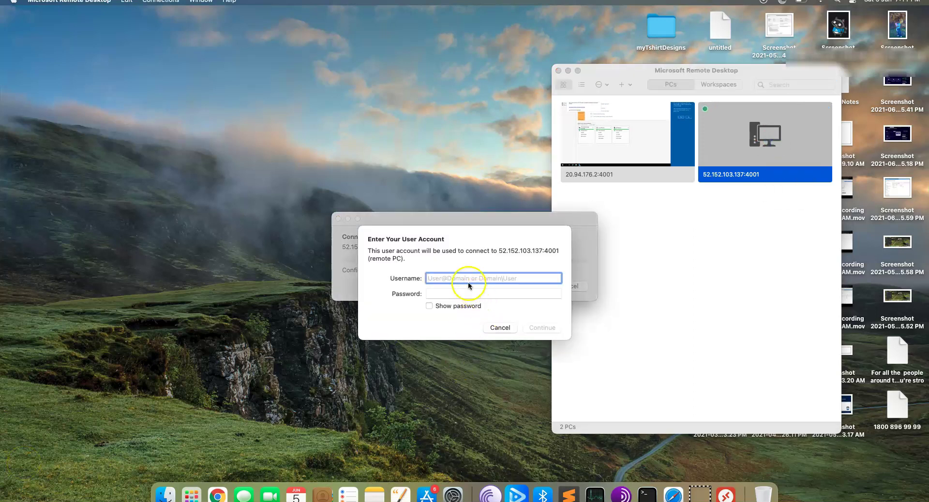
{"action": "left_click", "coordinate": [463, 278]}
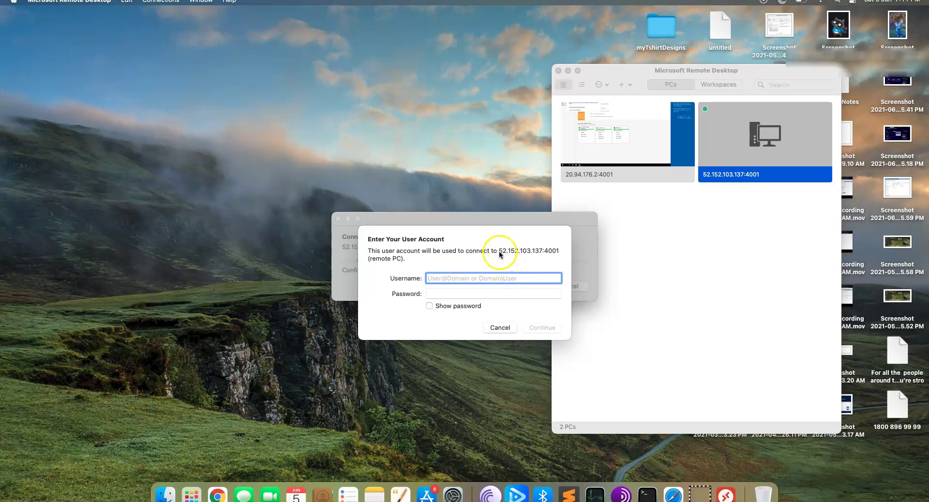
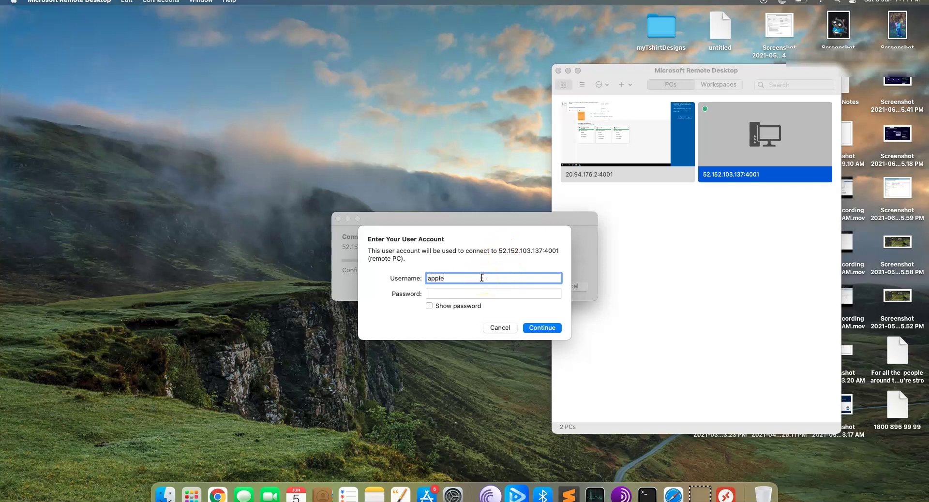
{"action": "key", "text": "Tab"}
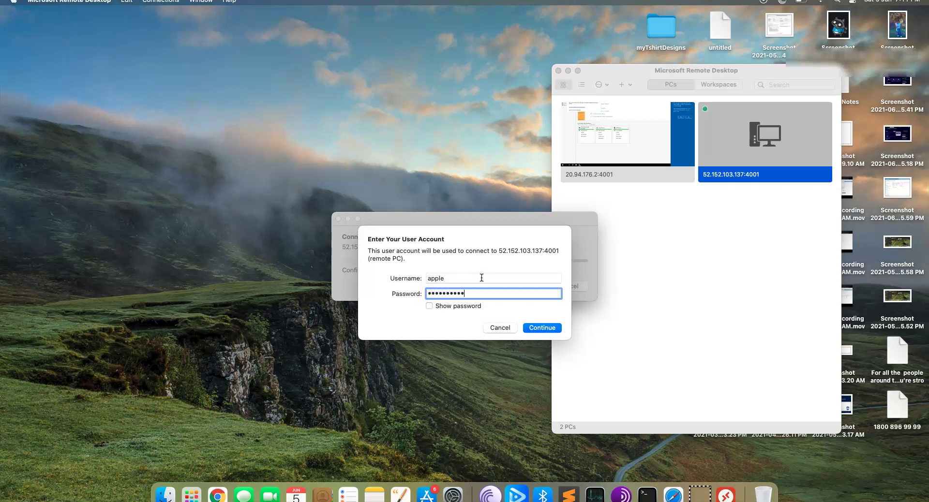
{"action": "key", "text": "Return"}
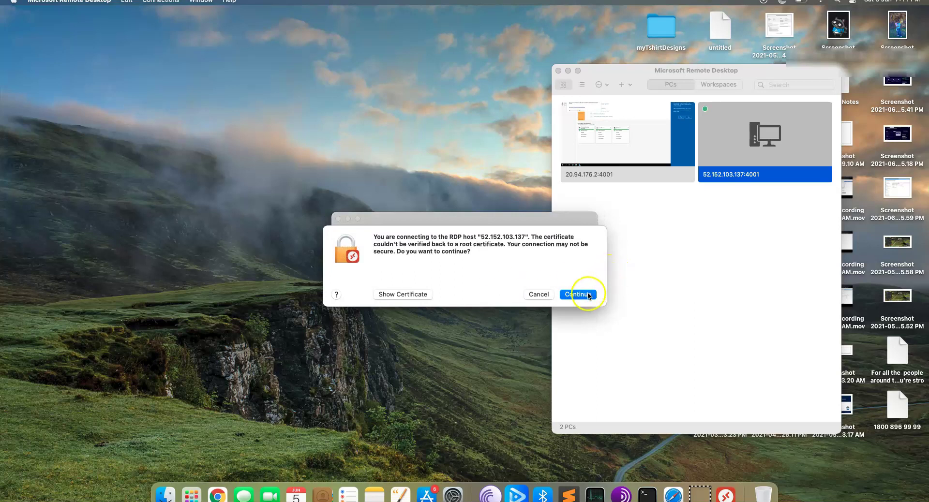
{"action": "left_click", "coordinate": [586, 294]}
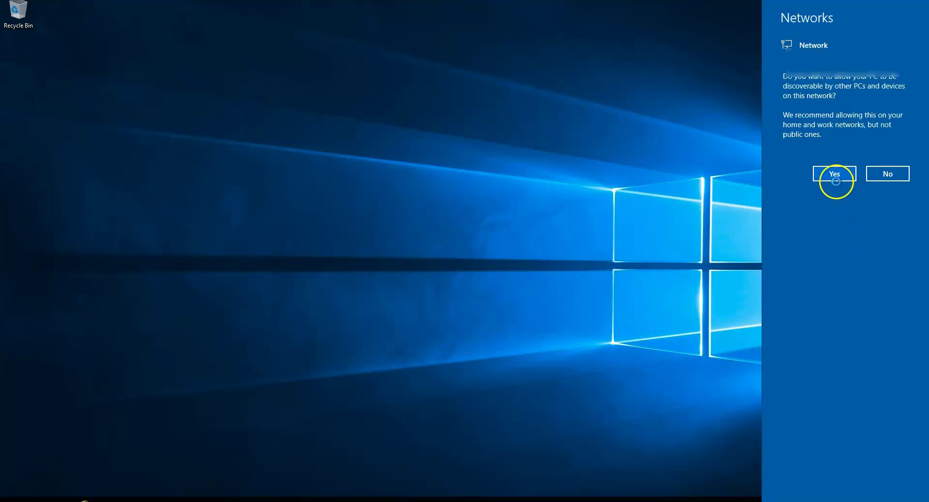
- Make the vault VM discoverable on the network, verify device name VaultServer9093, and close Settings
{"action": "left_click", "coordinate": [835, 176]}
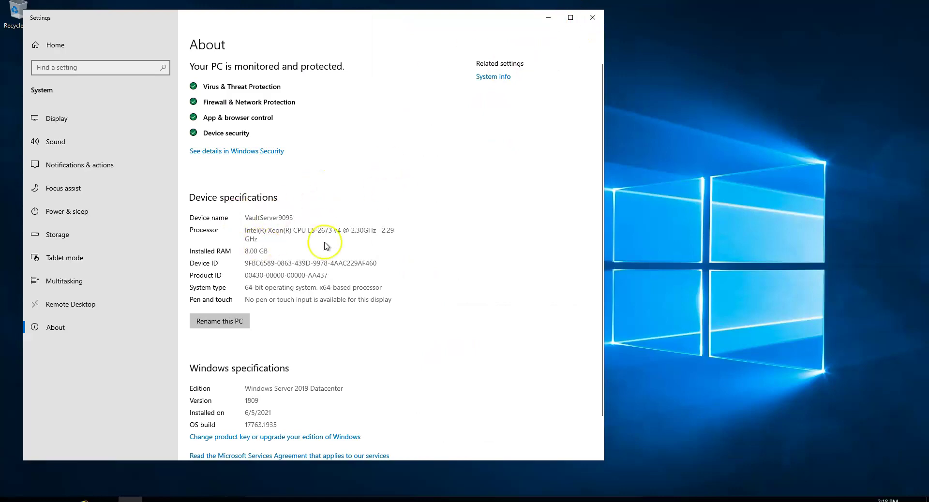
{"action": "double_click", "coordinate": [265, 218]}
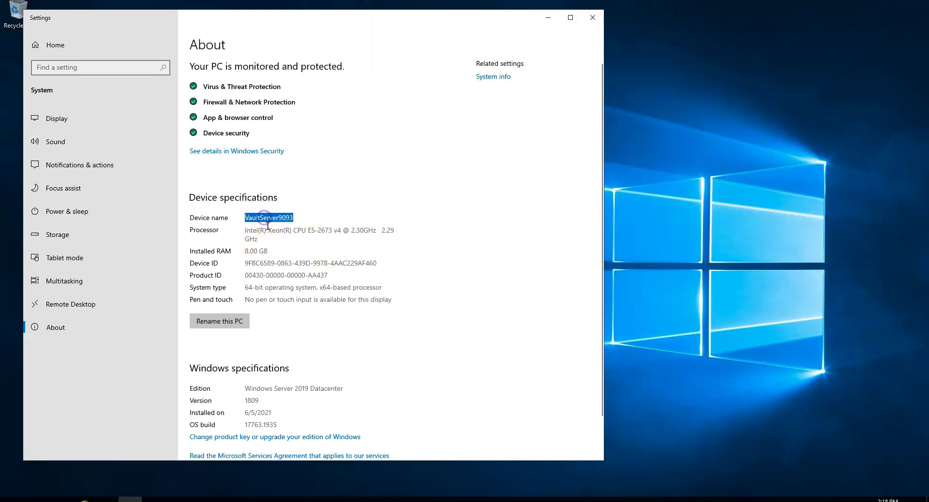
{"action": "left_click", "coordinate": [595, 18]}
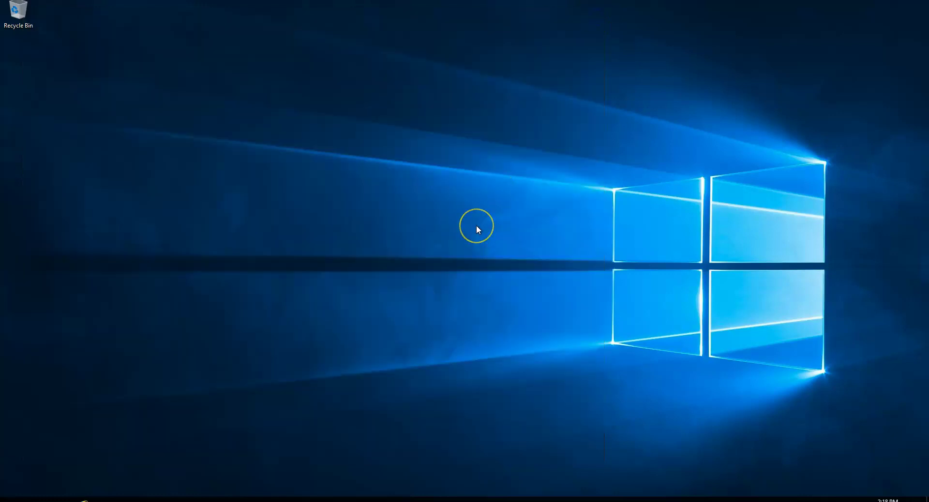
- Walk through the Azure Firewall, Route Tables and Company's Vault Server shapes in the Creately diagram
{"action": "key", "text": "ctrl+Left"}
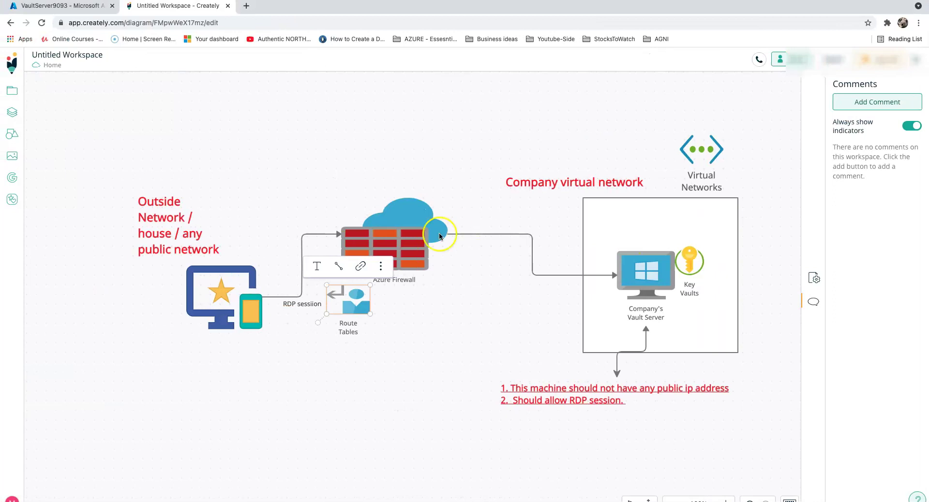
{"action": "left_click", "coordinate": [406, 252]}
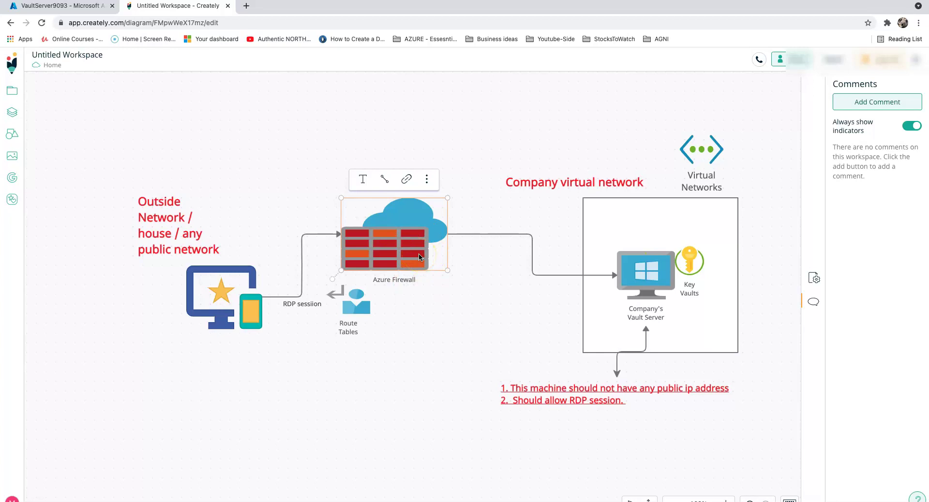
{"action": "left_click", "coordinate": [361, 313]}
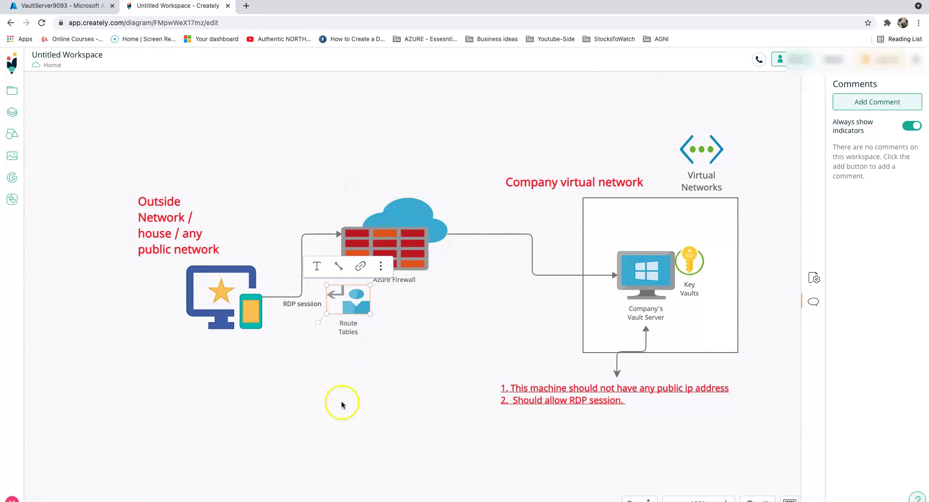
{"action": "left_click", "coordinate": [645, 285]}
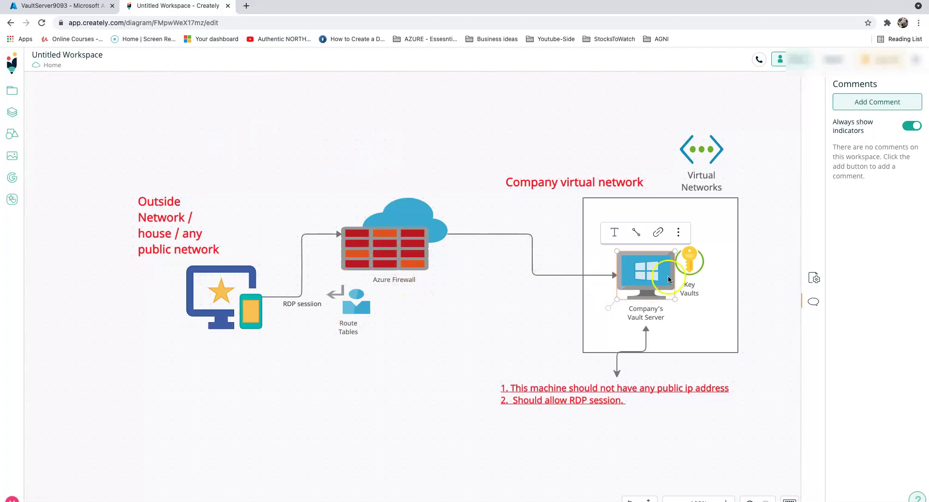
{"action": "left_click", "coordinate": [373, 259]}
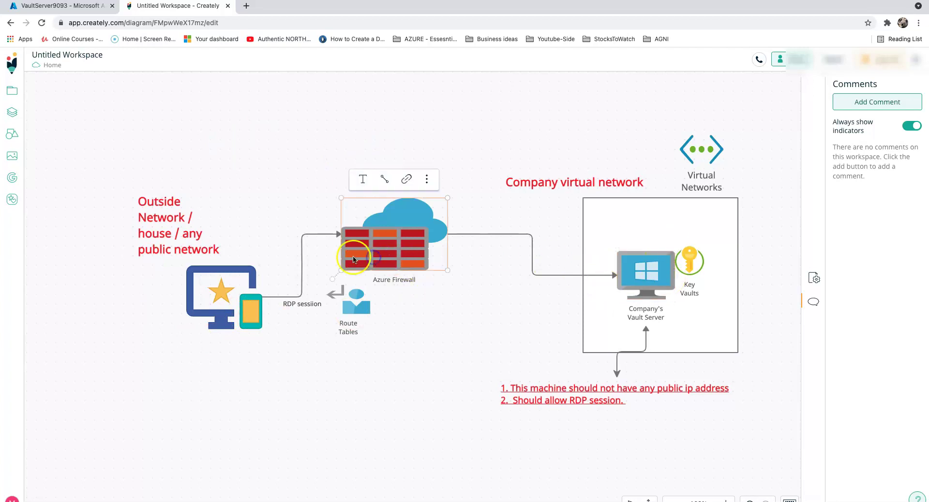